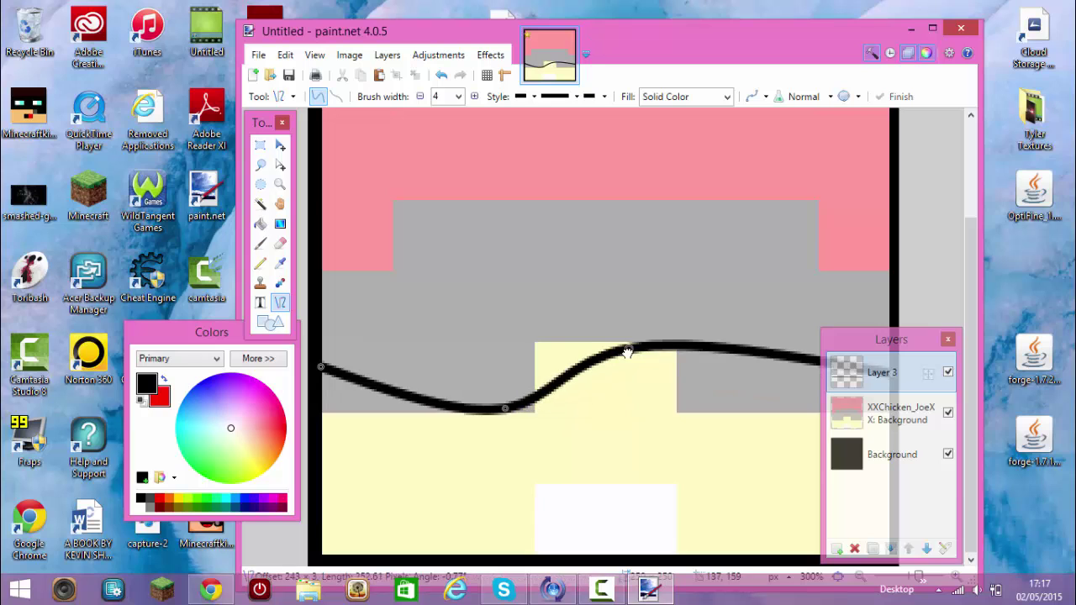
{"action": "left_click_drag", "start_coordinate": [863, 344], "coordinate": [863, 519]}
{"action": "left_click_drag", "start_coordinate": [626, 346], "coordinate": [757, 410]}
{"action": "left_click_drag", "start_coordinate": [504, 408], "coordinate": [610, 345]}
{"action": "left_click_drag", "start_coordinate": [322, 368], "coordinate": [323, 411]}
{"action": "left_click_drag", "start_coordinate": [759, 407], "coordinate": [653, 359]}
{"action": "left_click_drag", "start_coordinate": [609, 345], "coordinate": [558, 352]}
{"action": "left_click_drag", "start_coordinate": [653, 359], "coordinate": [653, 355]}
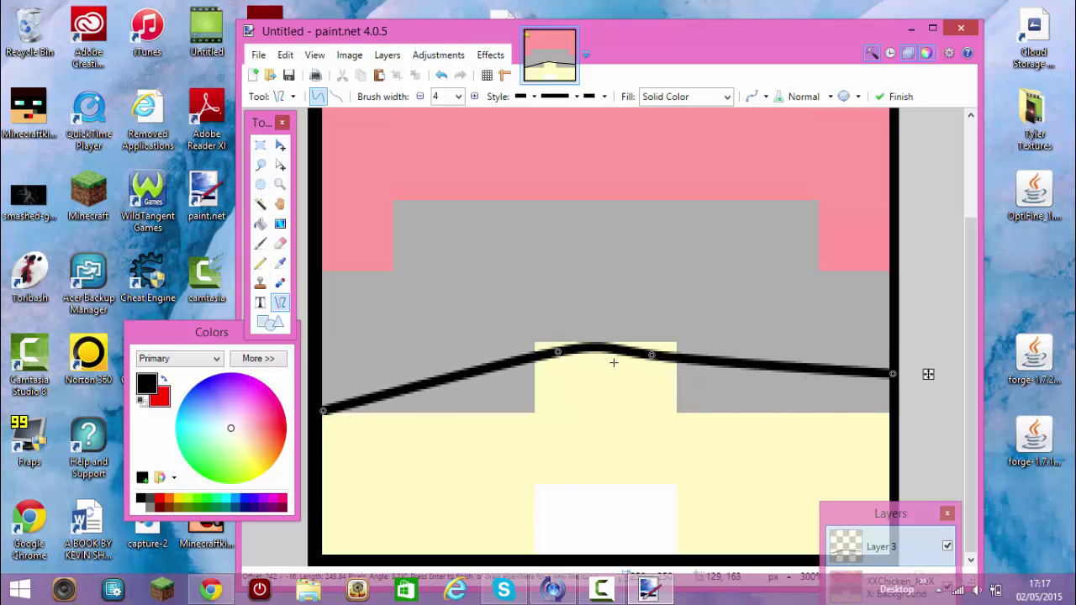
{"action": "key", "text": "ctrl+z"}
{"action": "key", "text": "ctrl+z"}
{"action": "key", "text": "ctrl+z"}
{"action": "key", "text": "ctrl+z"}
{"action": "key", "text": "ctrl+z"}
{"action": "key", "text": "ctrl+z"}
{"action": "left_click_drag", "start_coordinate": [320, 405], "coordinate": [523, 404]}
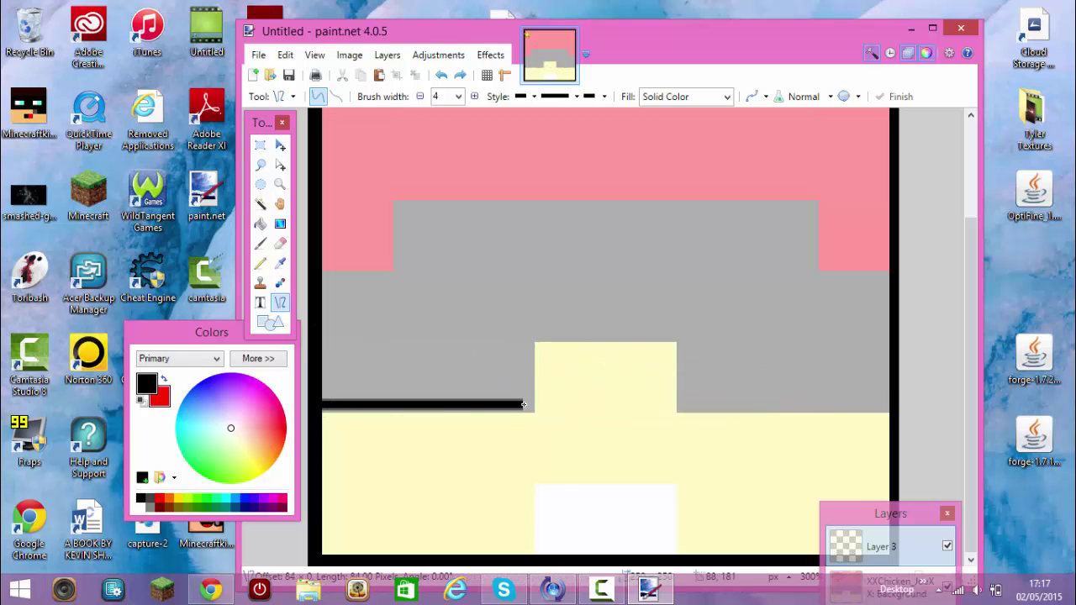
{"action": "left_click_drag", "start_coordinate": [392, 408], "coordinate": [397, 446]}
{"action": "left_click", "coordinate": [280, 144]}
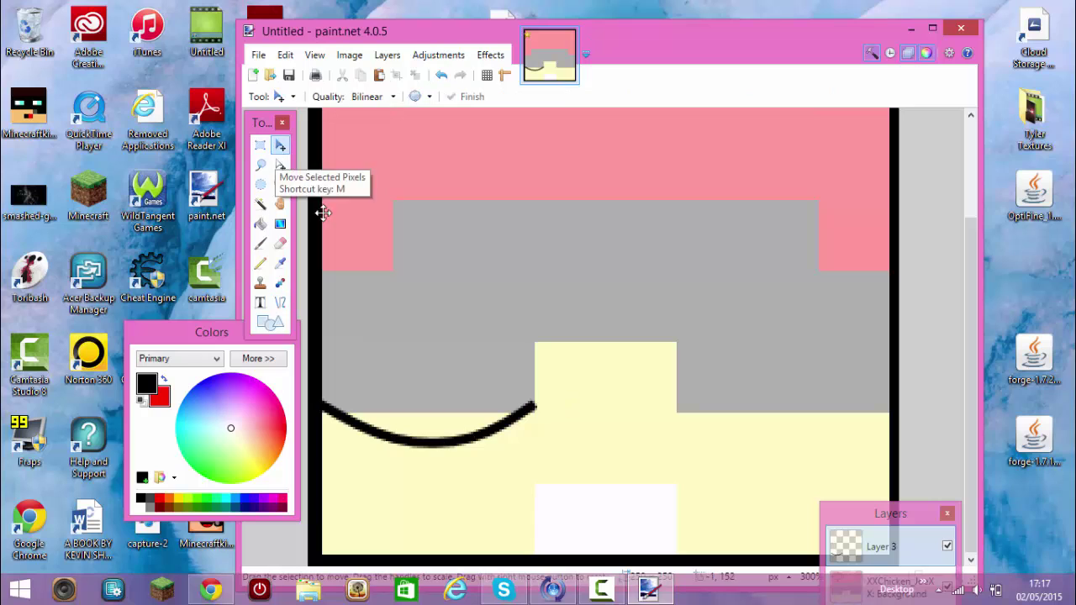
{"action": "key", "text": "ctrl+z"}
{"action": "key", "text": "ctrl+z"}
{"action": "key", "text": "ctrl+z"}
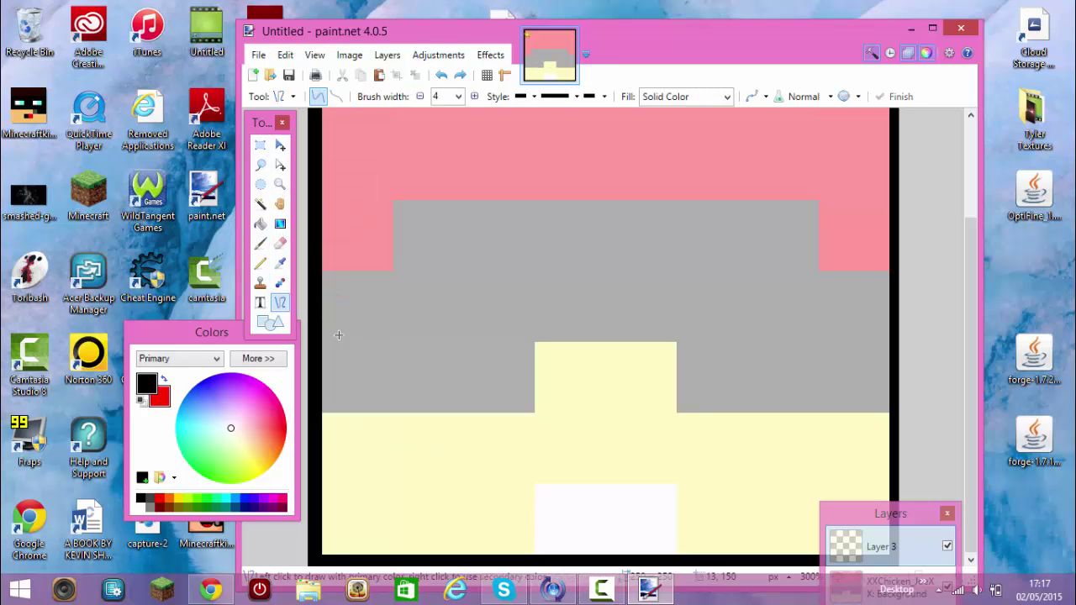
Draw a 4 px black curve dipping across the left eye area and another arching over the central nose block.
{"action": "left_click_drag", "start_coordinate": [319, 355], "coordinate": [534, 359]}
{"action": "left_click_drag", "start_coordinate": [391, 358], "coordinate": [392, 394]}
{"action": "left_click_drag", "start_coordinate": [463, 358], "coordinate": [470, 397]}
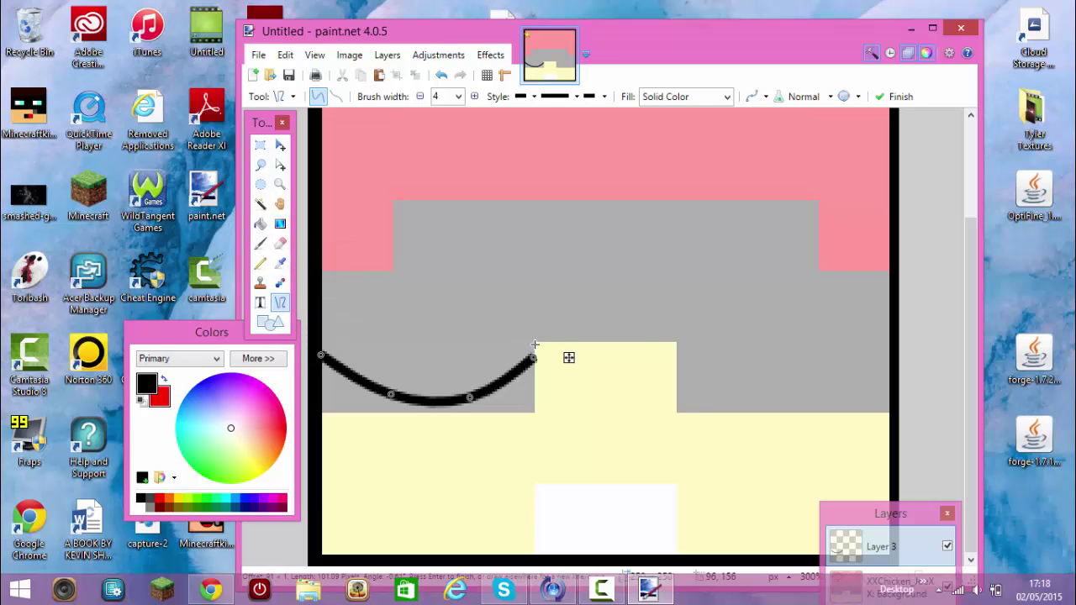
{"action": "left_click_drag", "start_coordinate": [535, 345], "coordinate": [676, 345]}
{"action": "left_click_drag", "start_coordinate": [579, 350], "coordinate": [676, 354]}
{"action": "left_click_drag", "start_coordinate": [532, 354], "coordinate": [535, 356]}
Draw a matching dipping curve from the nose to the right border, and a straight line across the face as the glasses' top edge.
{"action": "left_click_drag", "start_coordinate": [896, 410], "coordinate": [879, 410]}
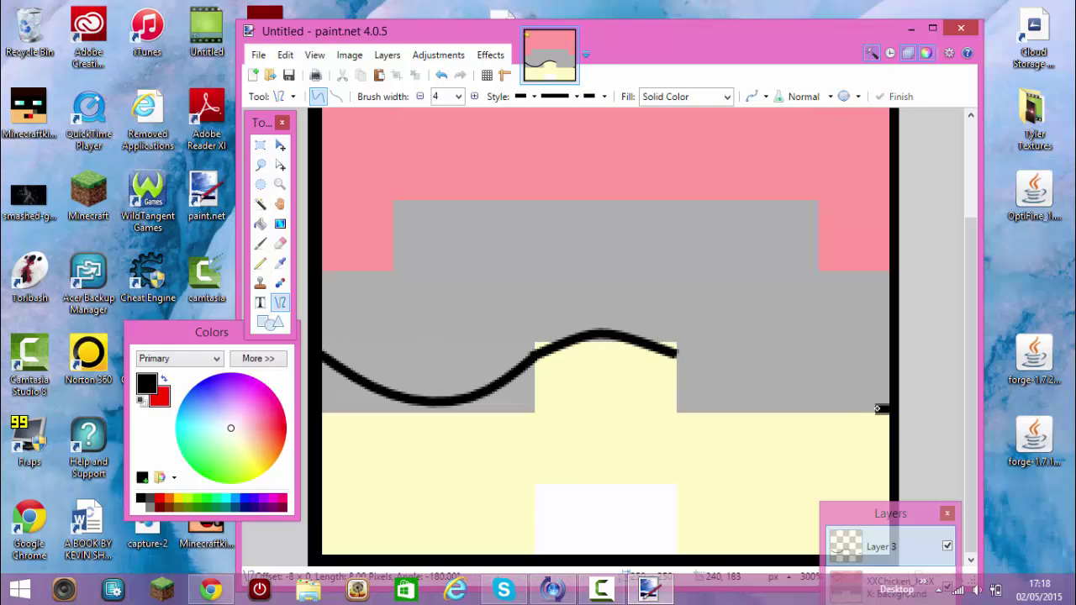
{"action": "mouse_move", "coordinate": [894, 370]}
{"action": "left_mouse_down"}
{"action": "mouse_move", "coordinate": [678, 371]}
{"action": "mouse_move", "coordinate": [671, 352]}
{"action": "left_mouse_up"}
{"action": "left_click_drag", "start_coordinate": [750, 373], "coordinate": [748, 399]}
{"action": "left_click_drag", "start_coordinate": [821, 372], "coordinate": [825, 403]}
{"action": "left_click_drag", "start_coordinate": [895, 374], "coordinate": [892, 360]}
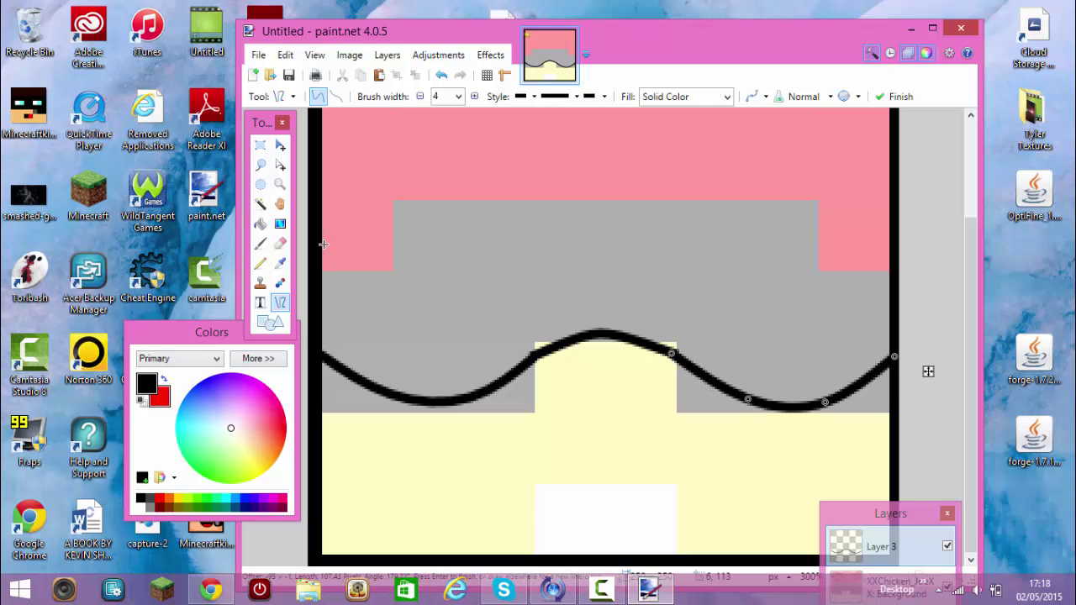
{"action": "left_click_drag", "start_coordinate": [323, 244], "coordinate": [892, 262]}
{"action": "left_click", "coordinate": [280, 184]}
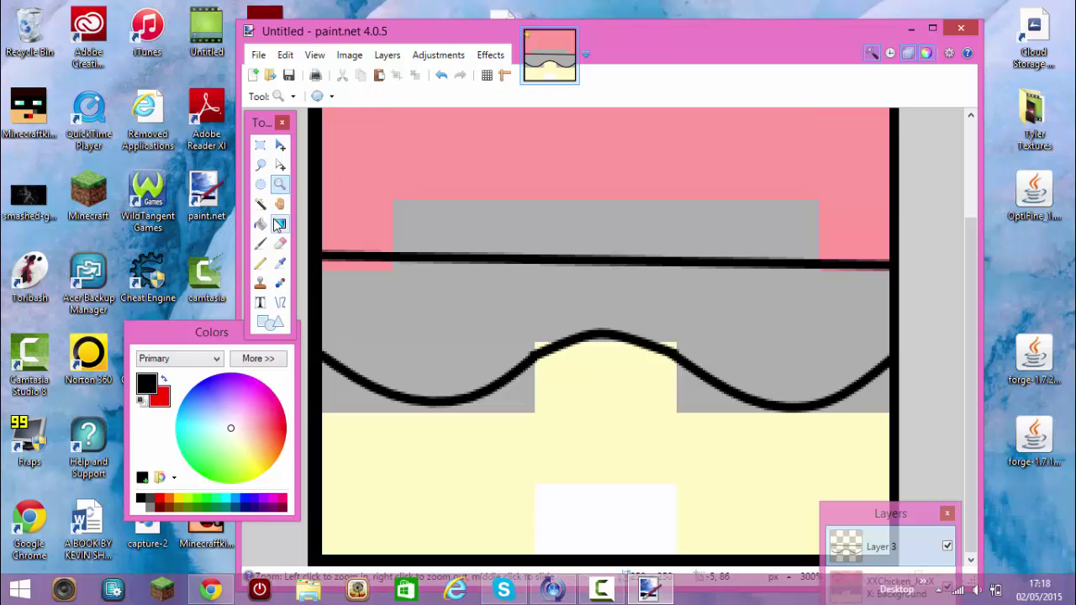
{"action": "right_click", "coordinate": [632, 293]}
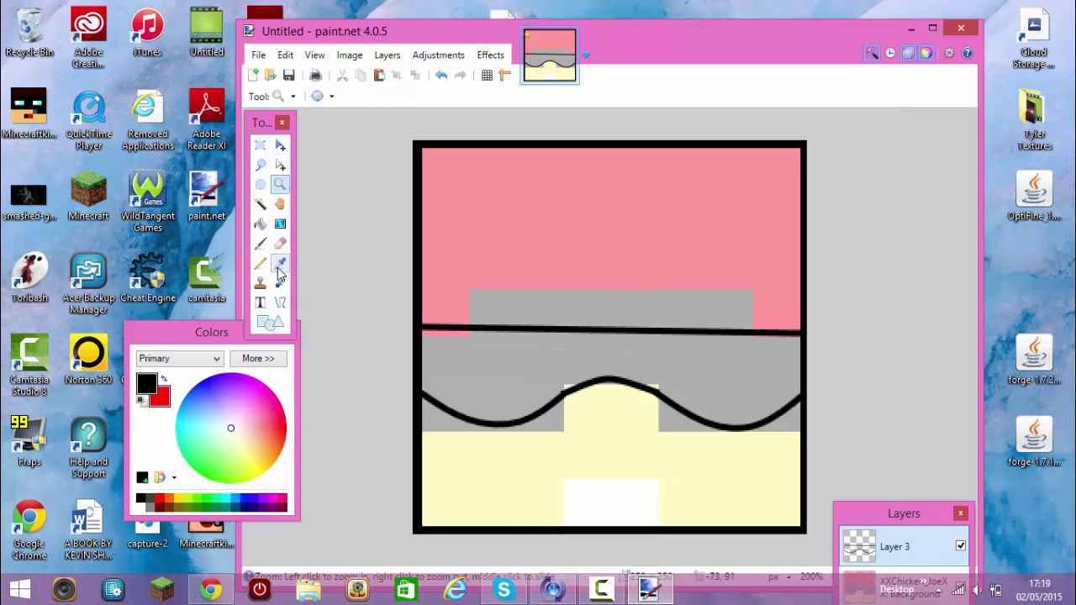
{"action": "left_click", "coordinate": [260, 224]}
{"action": "left_click", "coordinate": [449, 372]}
{"action": "left_click", "coordinate": [279, 56]}
{"action": "left_click", "coordinate": [291, 71]}
{"action": "left_click_drag", "start_coordinate": [897, 518], "coordinate": [914, 312]}
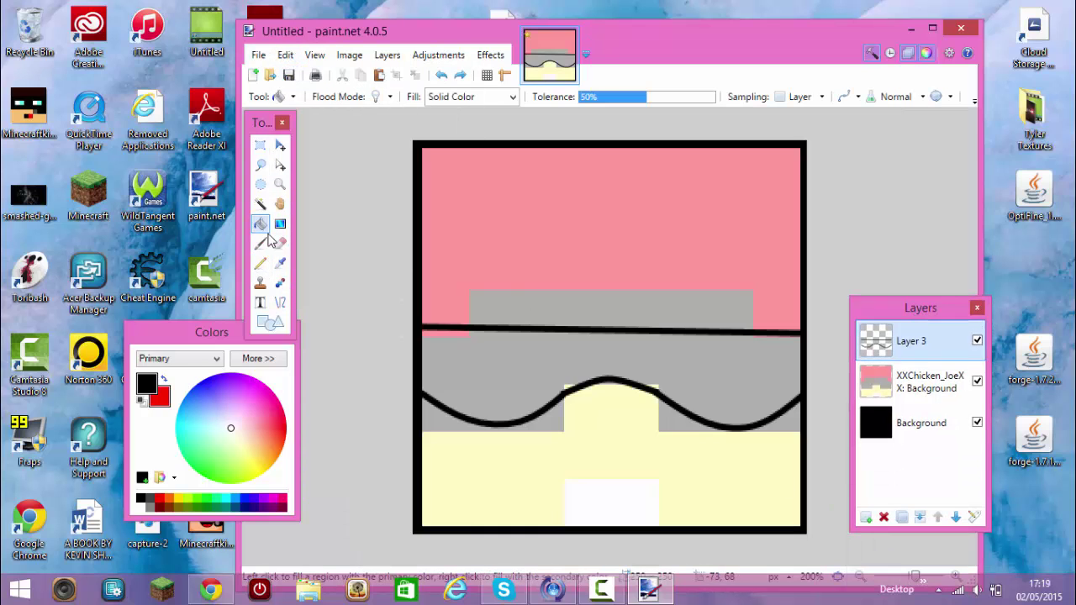
{"action": "left_click", "coordinate": [260, 204]}
{"action": "left_click", "coordinate": [511, 384]}
{"action": "key", "text": "alt+e"}
{"action": "key", "text": "u"}
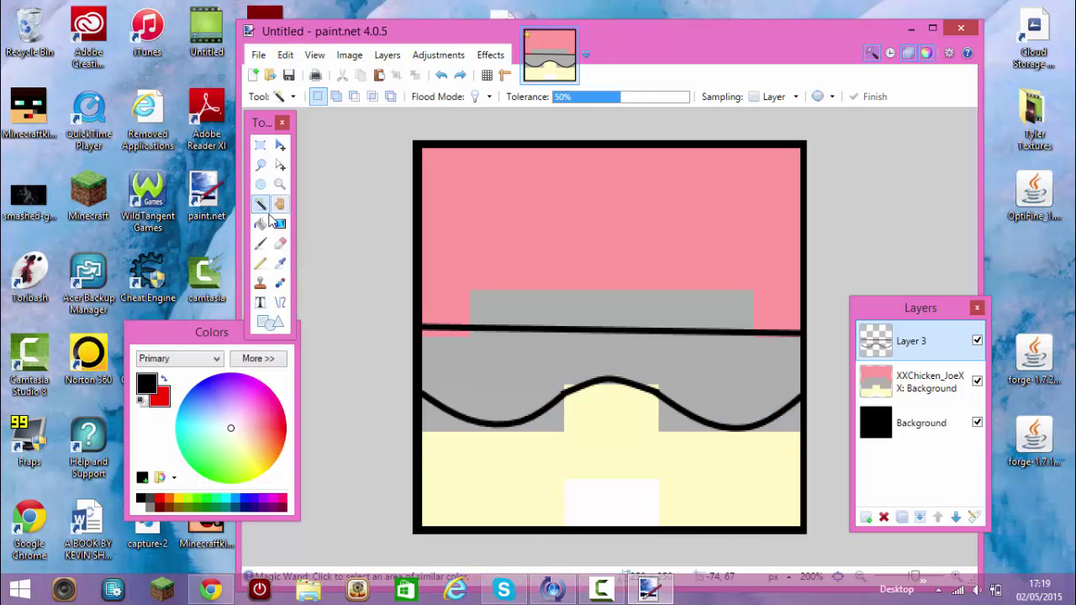
Paint the inside of the sunglasses outline solid black with the Paintbrush at width 12.
{"action": "left_click", "coordinate": [261, 243]}
{"action": "left_click", "coordinate": [414, 97]}
{"action": "left_click", "coordinate": [413, 174]}
{"action": "left_click", "coordinate": [414, 97]}
{"action": "left_click", "coordinate": [408, 168]}
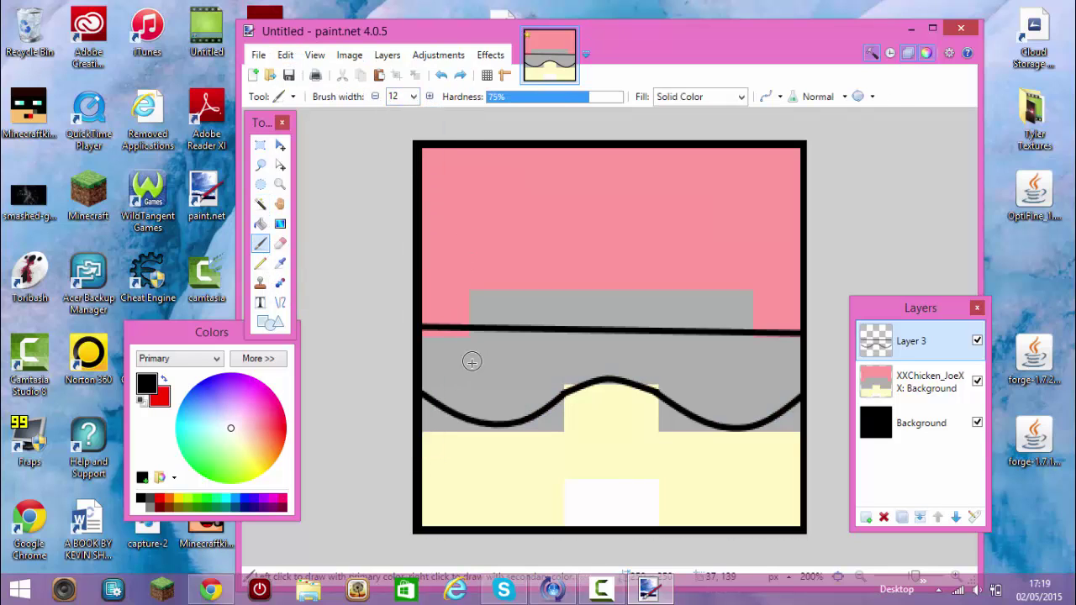
{"action": "mouse_move", "coordinate": [460, 369]}
{"action": "left_mouse_down"}
{"action": "mouse_move", "coordinate": [605, 358]}
{"action": "mouse_move", "coordinate": [713, 397]}
{"action": "left_mouse_up"}
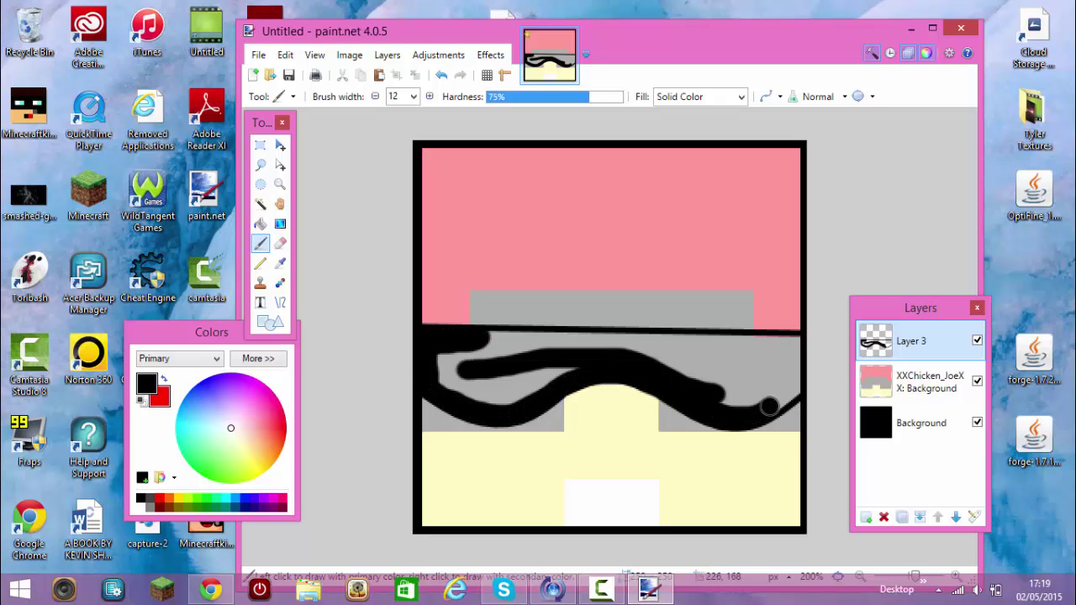
{"action": "mouse_move", "coordinate": [791, 344]}
{"action": "left_mouse_down"}
{"action": "mouse_move", "coordinate": [593, 348]}
{"action": "mouse_move", "coordinate": [571, 369]}
{"action": "mouse_move", "coordinate": [442, 385]}
{"action": "left_mouse_up"}
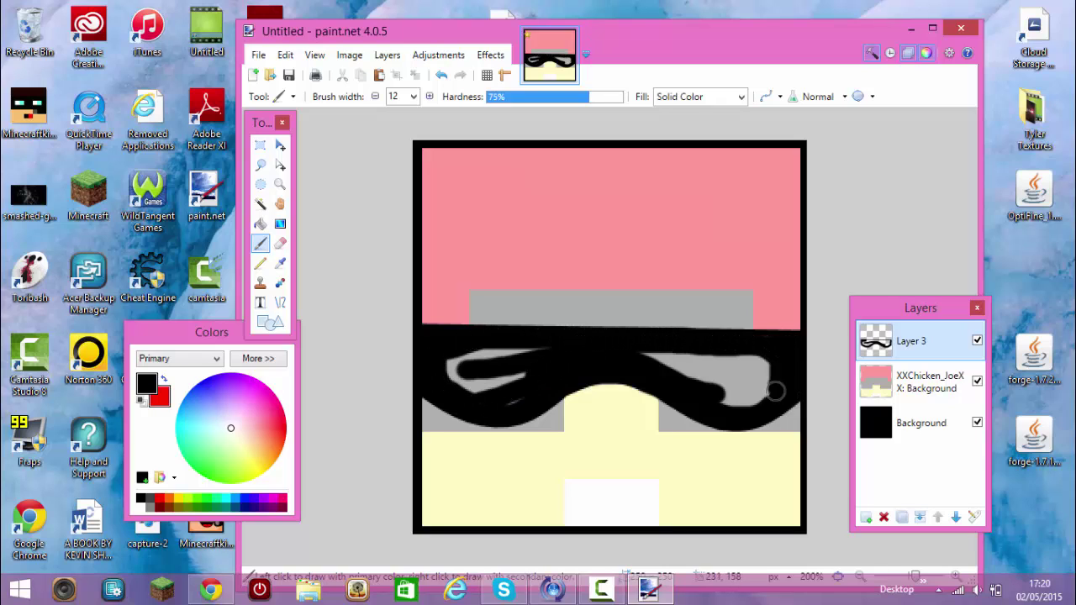
{"action": "mouse_move", "coordinate": [774, 391]}
{"action": "left_mouse_down"}
{"action": "mouse_move", "coordinate": [652, 362]}
{"action": "mouse_move", "coordinate": [758, 361]}
{"action": "mouse_move", "coordinate": [674, 369]}
{"action": "mouse_move", "coordinate": [765, 386]}
{"action": "mouse_move", "coordinate": [452, 386]}
{"action": "left_mouse_up"}
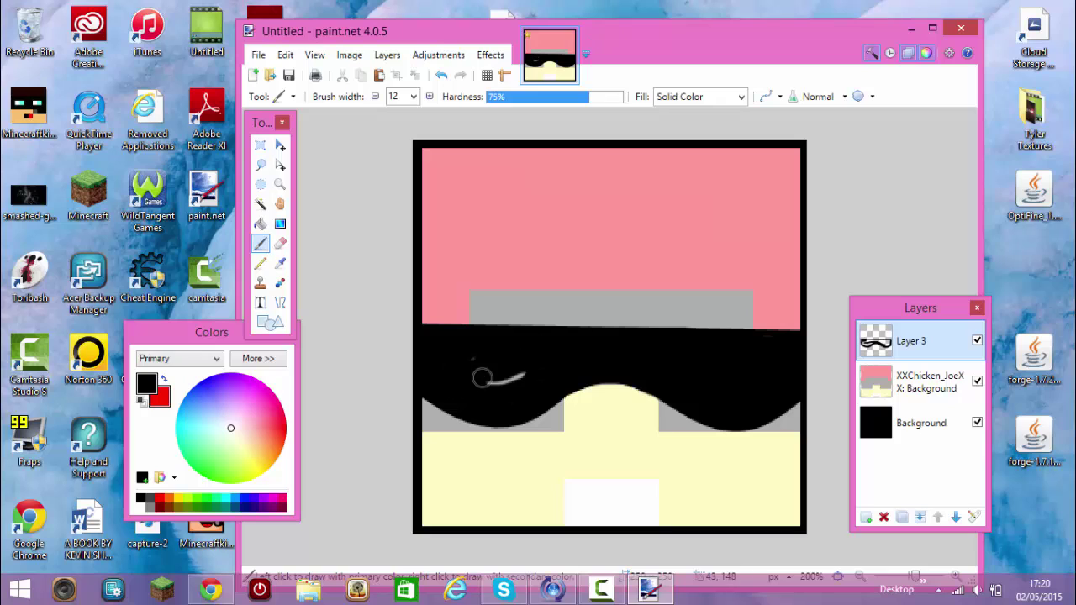
Draw a straight 12 px black line along the sunglasses' top edge to thicken and even it out.
{"action": "key", "text": "m"}
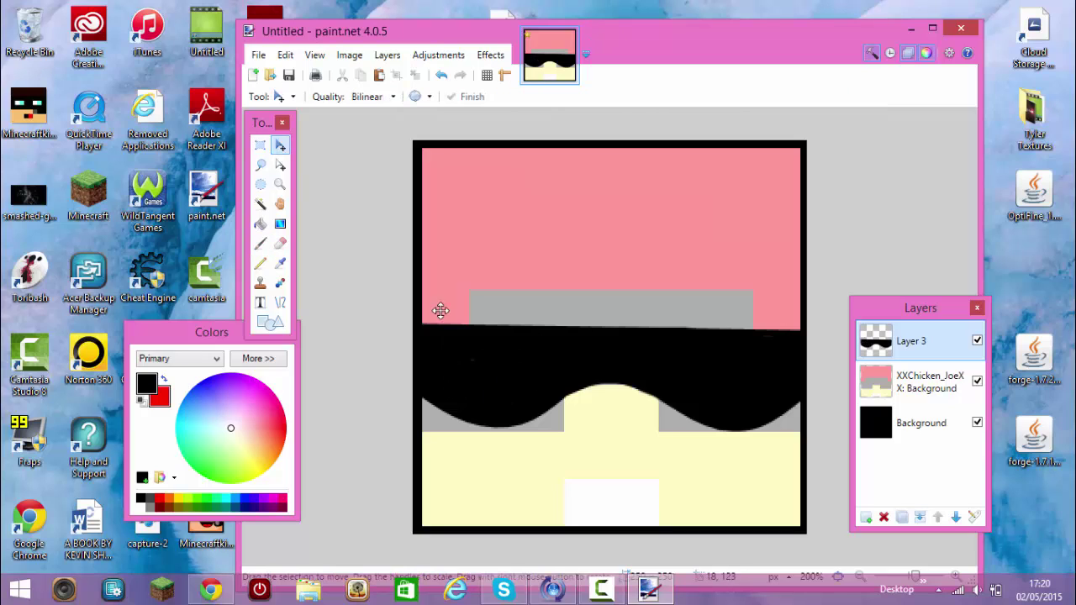
{"action": "left_click", "coordinate": [260, 243]}
{"action": "left_click", "coordinate": [280, 302]}
{"action": "mouse_move", "coordinate": [420, 318]}
{"action": "left_mouse_down"}
{"action": "mouse_move", "coordinate": [780, 331]}
{"action": "mouse_move", "coordinate": [800, 320]}
{"action": "left_mouse_up"}
{"action": "key", "text": "Return"}
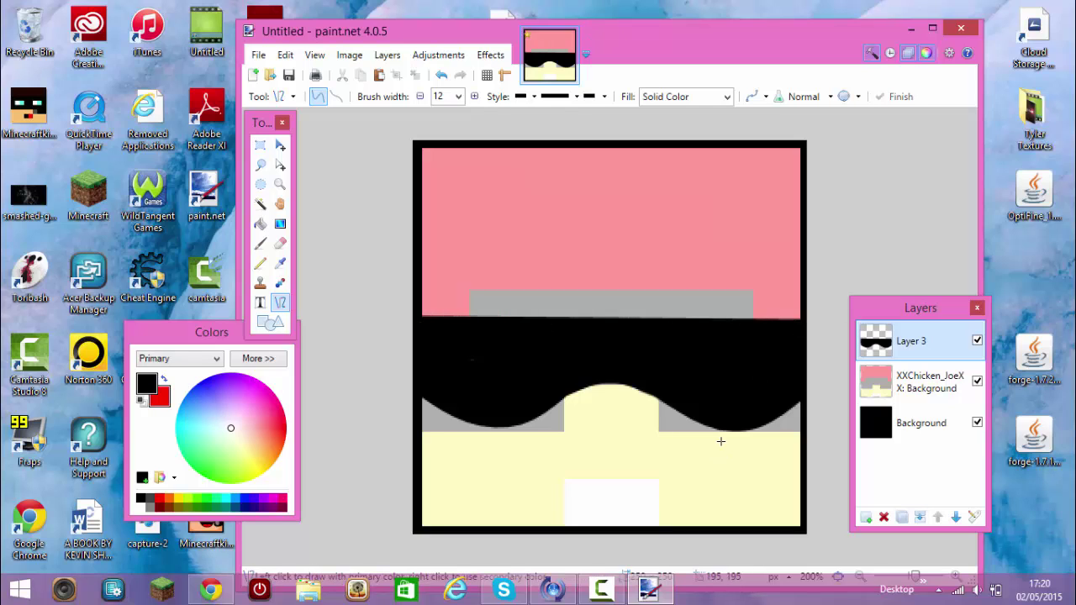
Paint curved white highlight strokes on the upper part of the left lens with a 3 px brush.
{"action": "left_click", "coordinate": [260, 243]}
{"action": "left_click", "coordinate": [412, 97]}
{"action": "left_click", "coordinate": [403, 127]}
{"action": "left_click", "coordinate": [403, 97]}
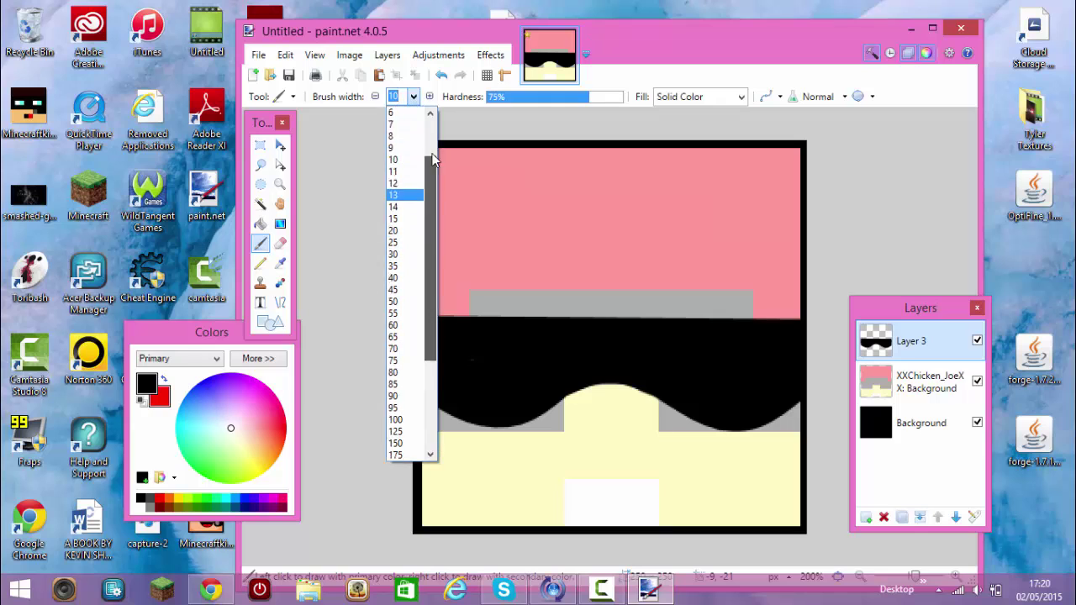
{"action": "left_click", "coordinate": [408, 120]}
{"action": "left_click", "coordinate": [280, 185]}
{"action": "left_click", "coordinate": [464, 344]}
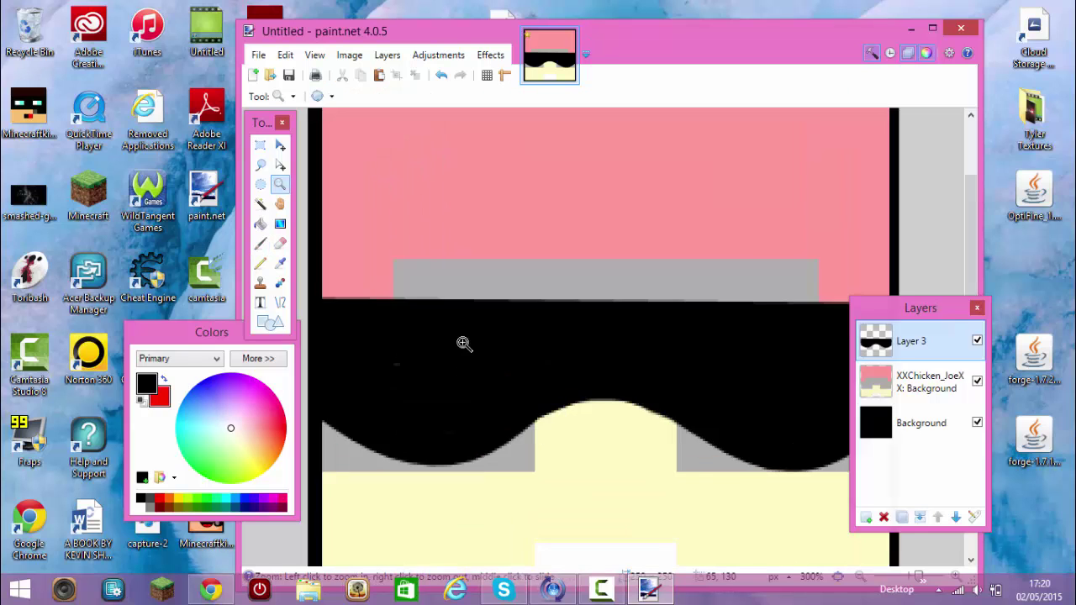
{"action": "left_click", "coordinate": [464, 344]}
{"action": "left_click", "coordinate": [260, 243]}
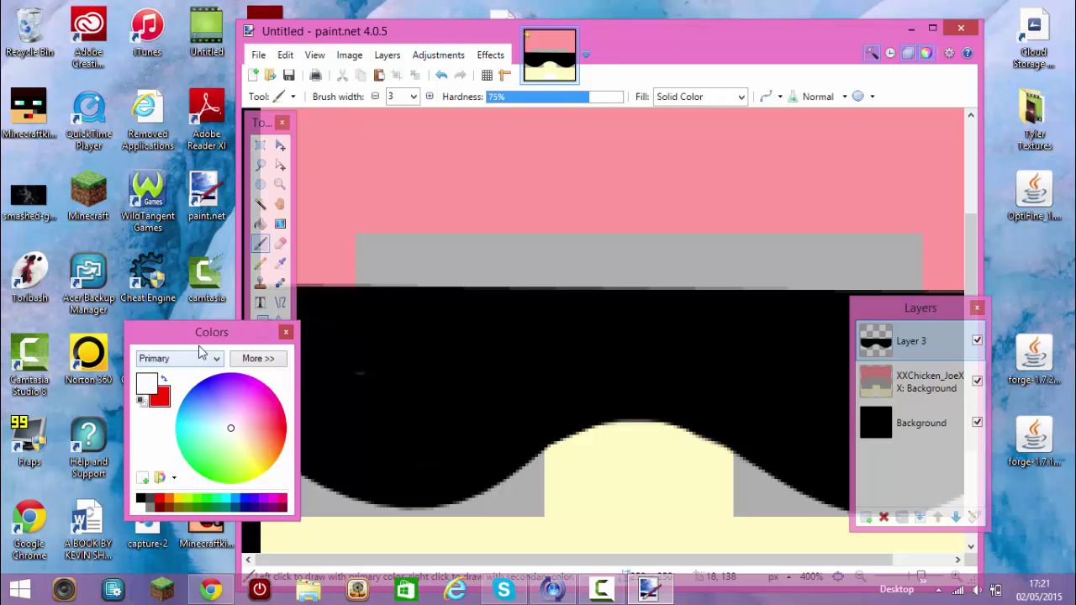
{"action": "left_click_drag", "start_coordinate": [200, 346], "coordinate": [138, 358]}
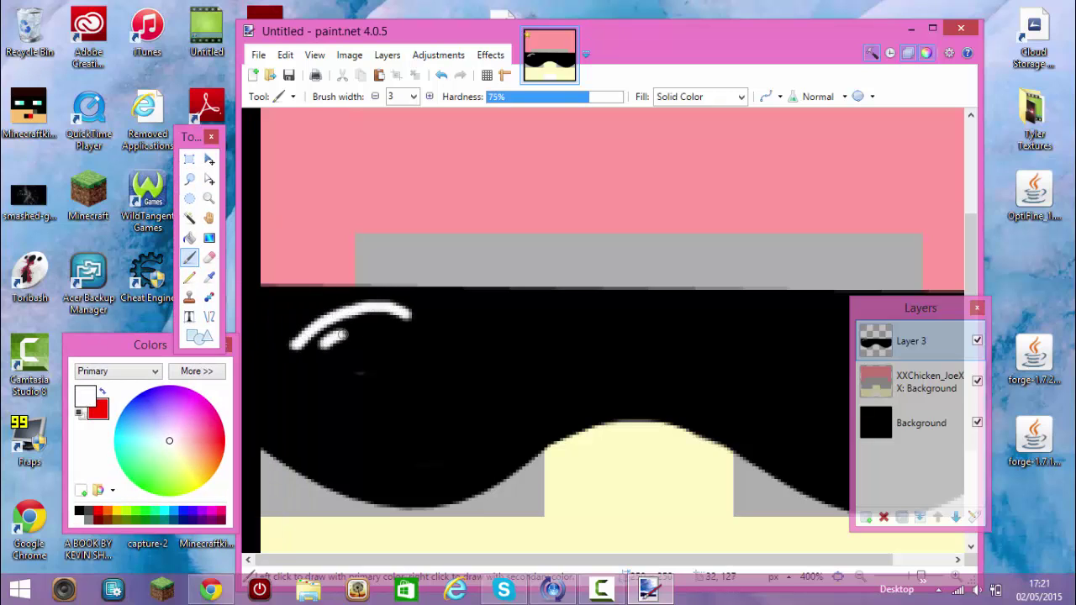
{"action": "left_click", "coordinate": [215, 204]}
{"action": "right_click", "coordinate": [691, 364]}
{"action": "right_click", "coordinate": [691, 363]}
{"action": "right_click", "coordinate": [692, 364]}
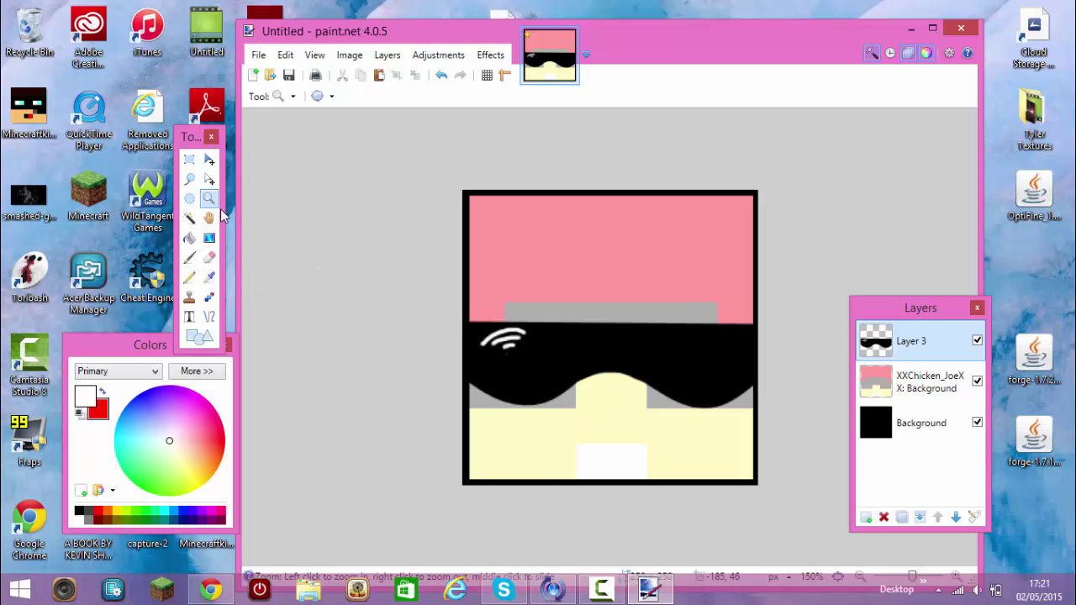
Toggle the visibility of the face layer and the Background layer to check what each contains.
{"action": "left_click", "coordinate": [190, 257]}
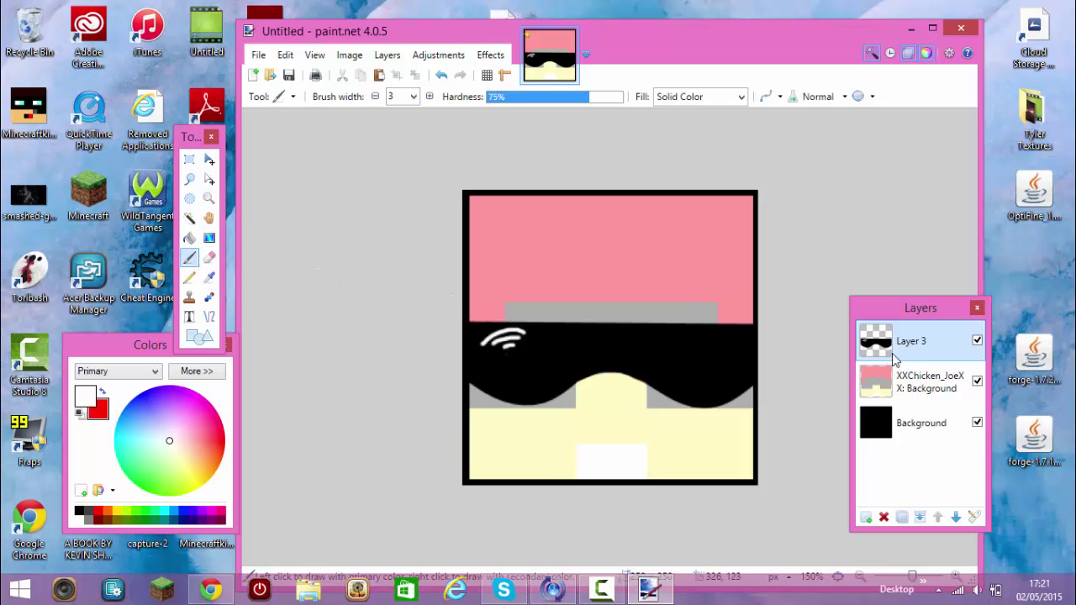
{"action": "left_click", "coordinate": [977, 381]}
{"action": "left_click", "coordinate": [977, 381]}
{"action": "left_click", "coordinate": [977, 423]}
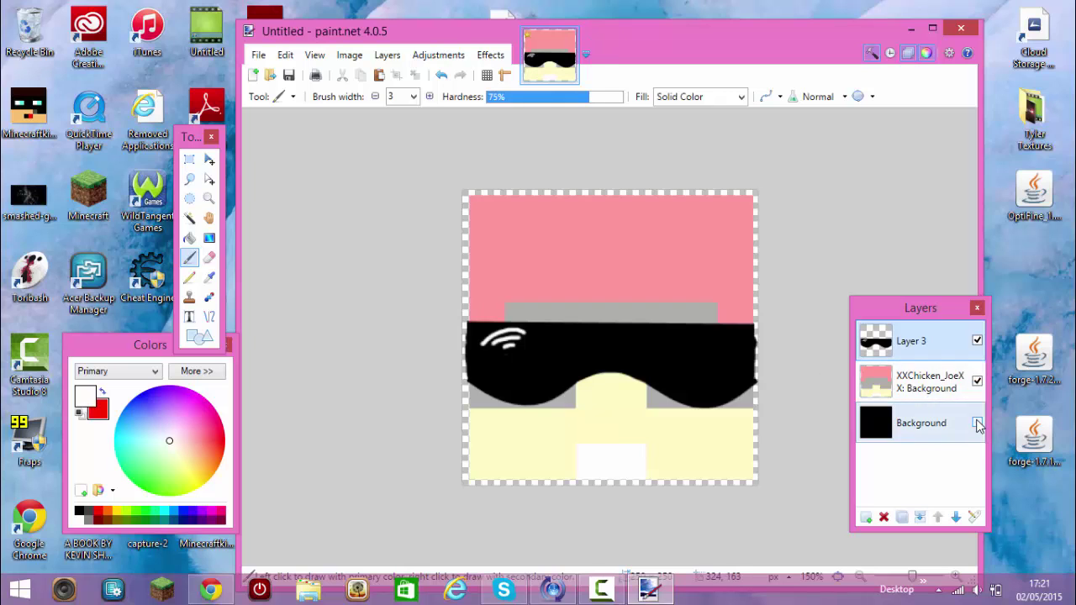
{"action": "left_click", "coordinate": [977, 381]}
{"action": "left_click", "coordinate": [977, 381]}
{"action": "left_click", "coordinate": [977, 423]}
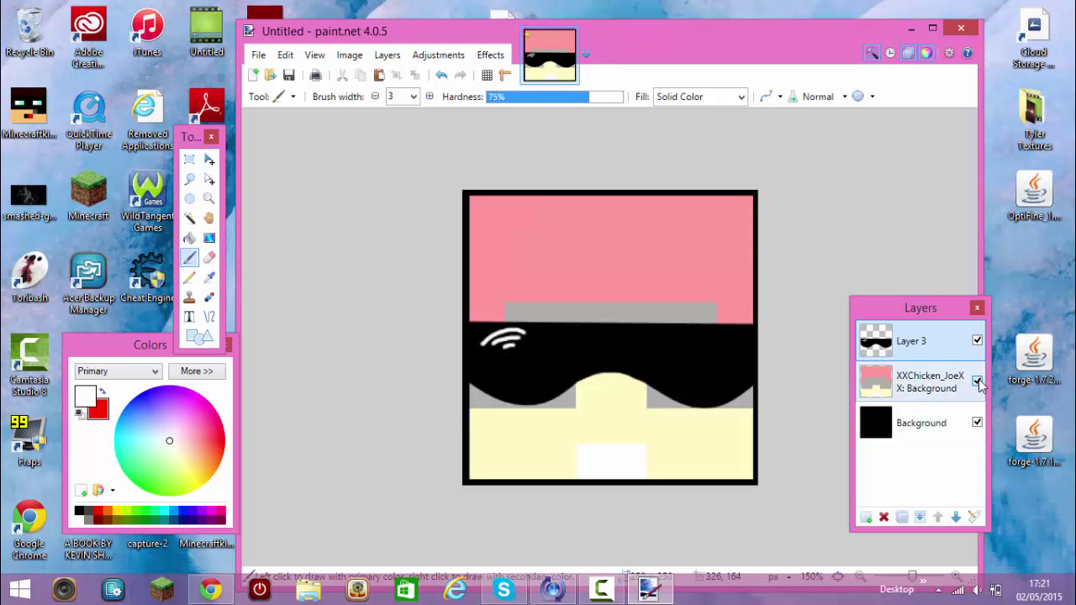
{"action": "left_click", "coordinate": [977, 381]}
{"action": "left_click", "coordinate": [977, 381]}
Draw a black rectangle outline at brush width 8 around the edges of the face, with white as secondary color.
{"action": "left_click", "coordinate": [412, 96]}
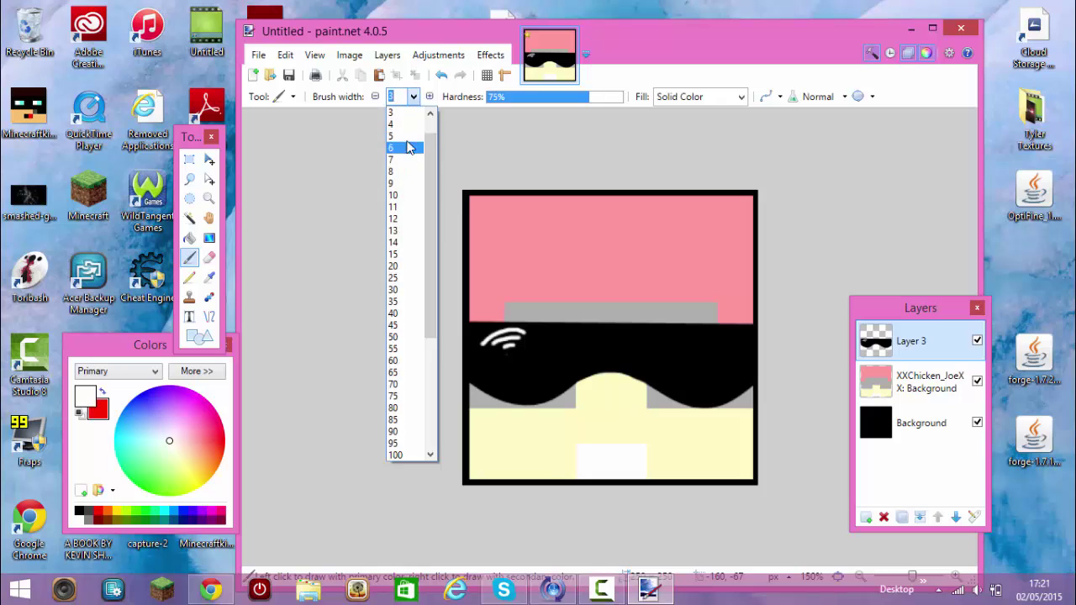
{"action": "left_click", "coordinate": [402, 147]}
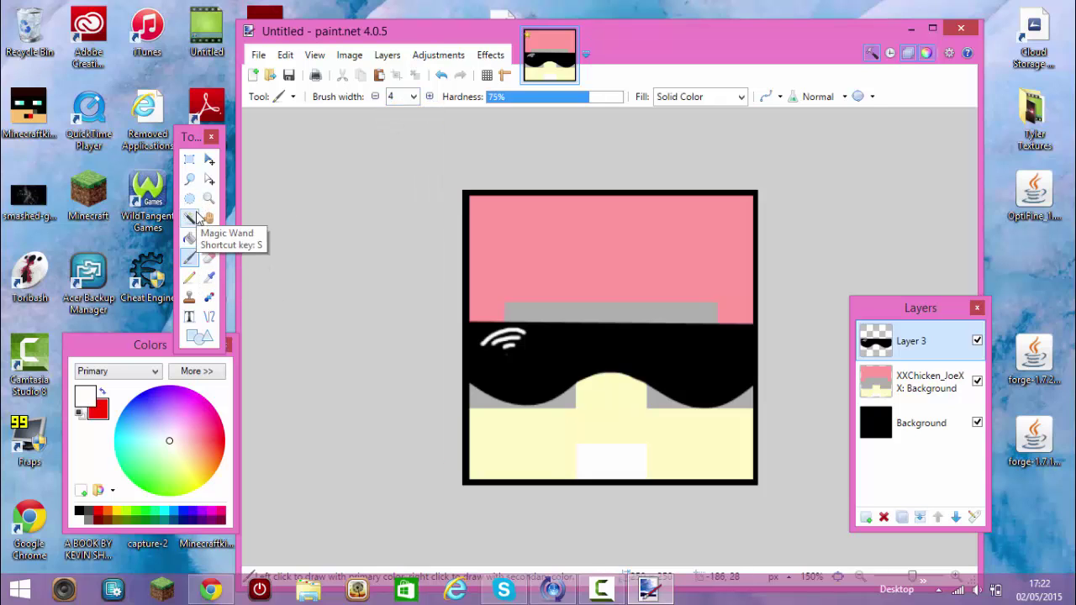
{"action": "left_click", "coordinate": [200, 337]}
{"action": "left_click_drag", "start_coordinate": [465, 193], "coordinate": [427, 182]}
{"action": "left_click", "coordinate": [254, 237]}
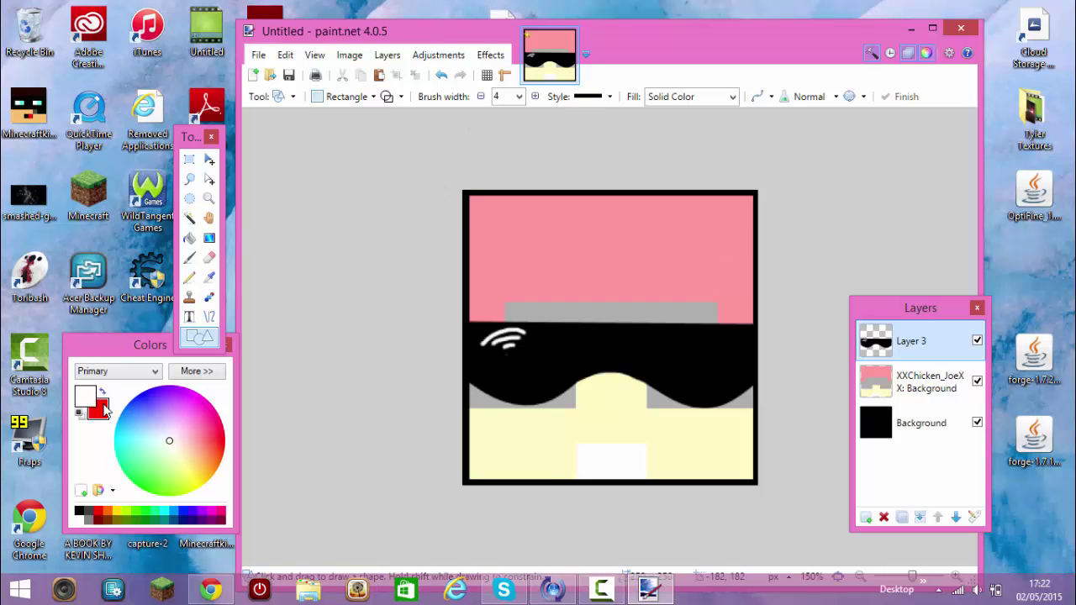
{"action": "left_click_drag", "start_coordinate": [474, 201], "coordinate": [759, 480]}
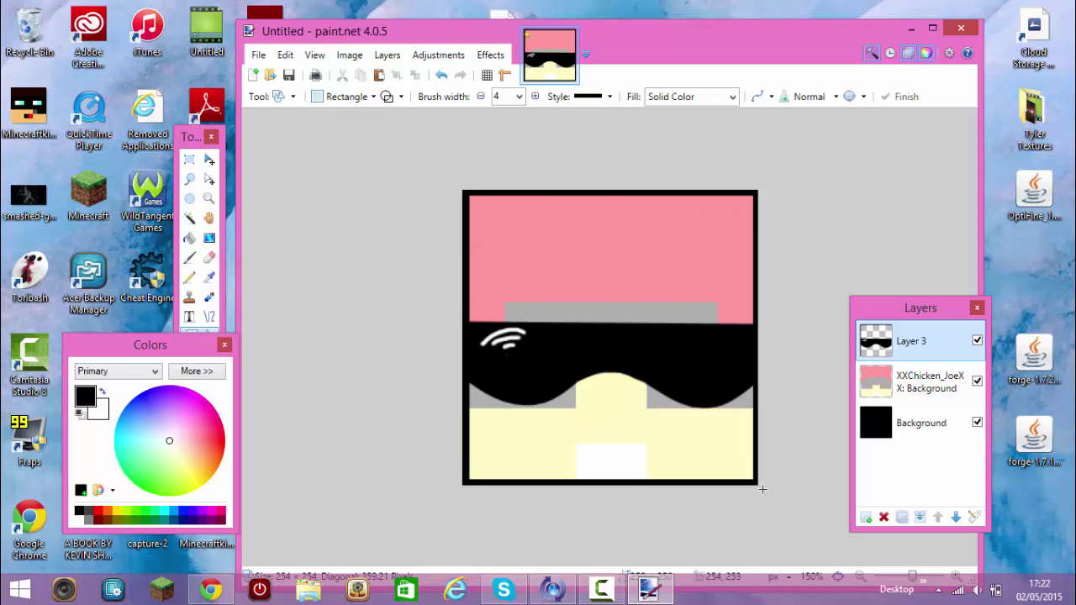
{"action": "left_click", "coordinate": [520, 97]}
{"action": "left_click", "coordinate": [508, 159]}
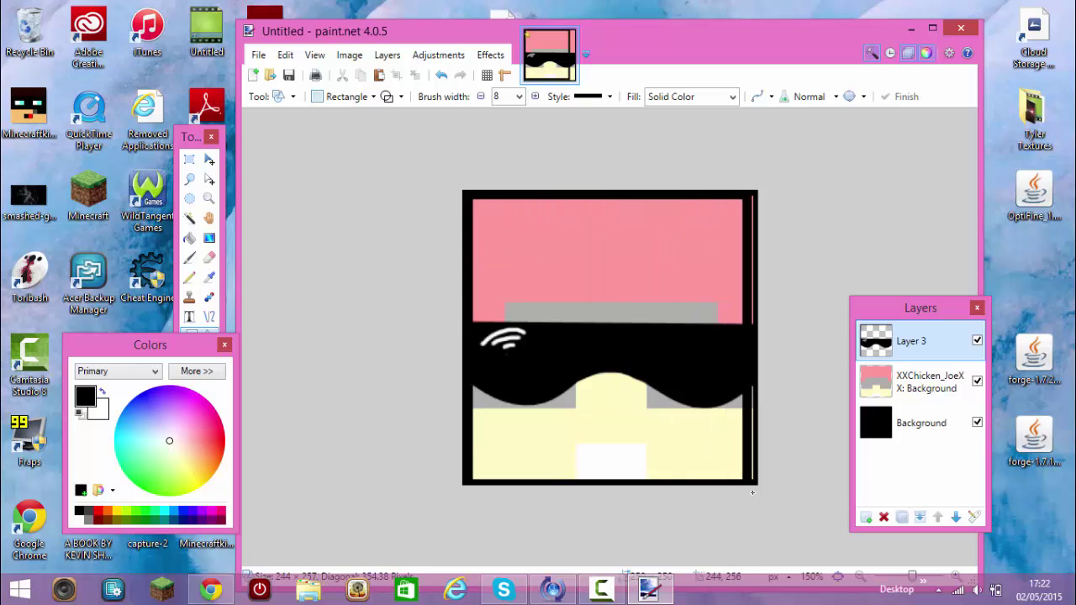
Select the area above the sunglasses with the Magic Wand and fill it with red.
{"action": "left_click", "coordinate": [191, 220]}
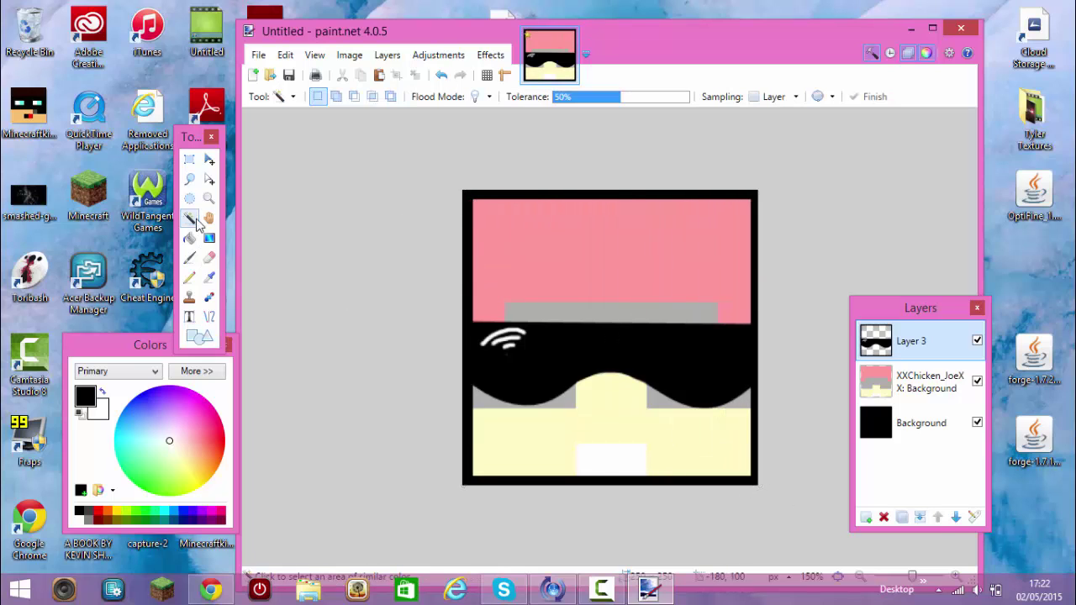
{"action": "left_click", "coordinate": [549, 257]}
{"action": "left_click", "coordinate": [190, 239]}
{"action": "left_click", "coordinate": [223, 439]}
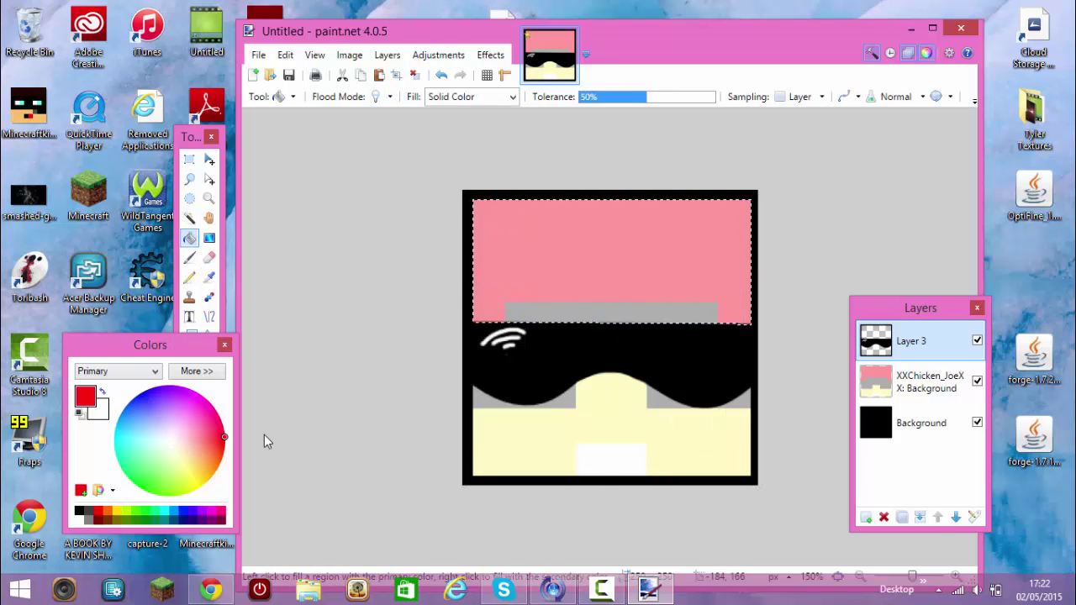
{"action": "left_click", "coordinate": [538, 251]}
Apply a diagonal linear gradient from white at the upper left to red across the selected area, then deselect.
{"action": "left_click", "coordinate": [209, 238]}
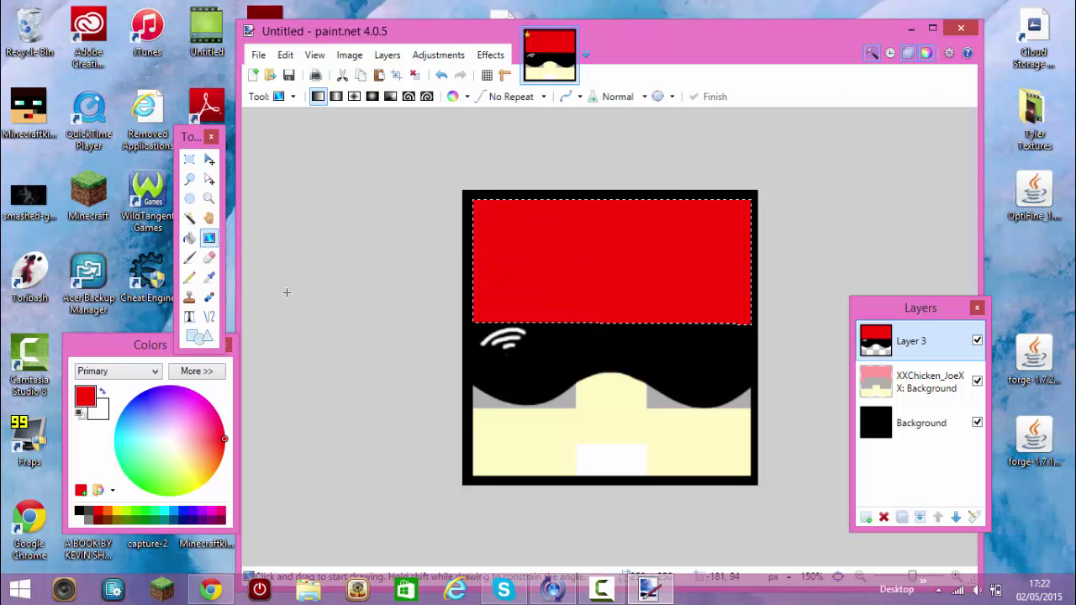
{"action": "left_click_drag", "start_coordinate": [529, 219], "coordinate": [461, 151]}
{"action": "left_click_drag", "start_coordinate": [564, 216], "coordinate": [578, 264]}
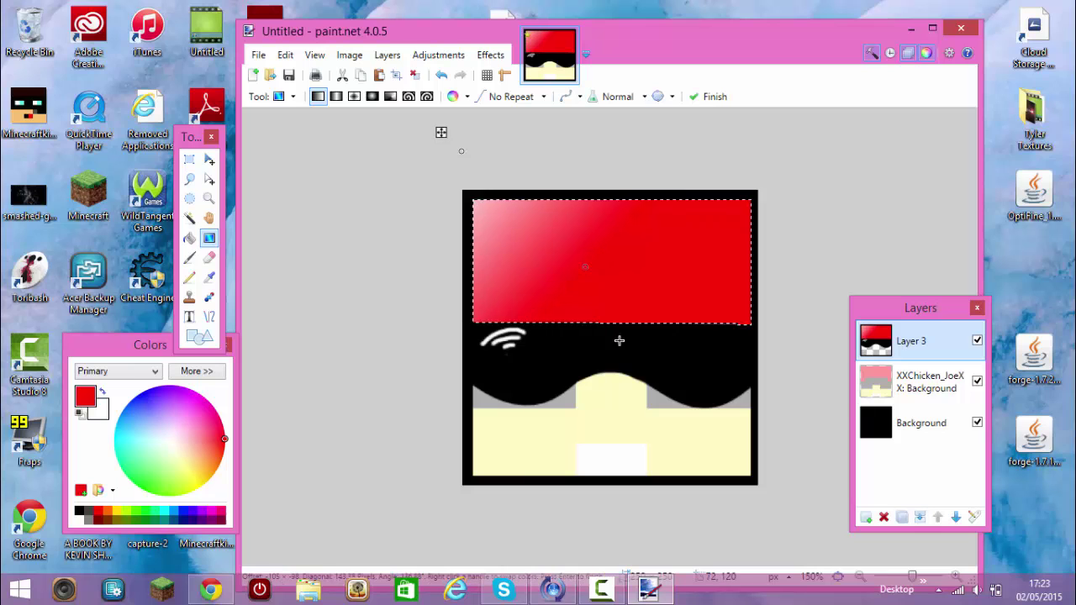
{"action": "key", "text": "ctrl+d"}
{"action": "left_click", "coordinate": [189, 218]}
{"action": "left_click", "coordinate": [560, 375]}
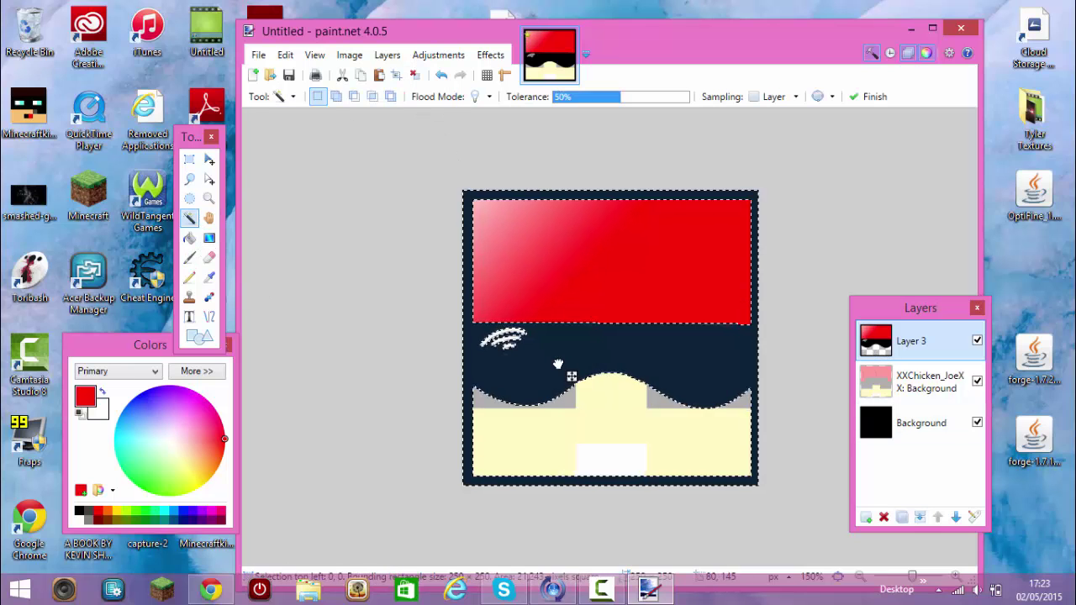
{"action": "left_click", "coordinate": [285, 55]}
{"action": "left_click", "coordinate": [313, 70]}
{"action": "key", "text": "z"}
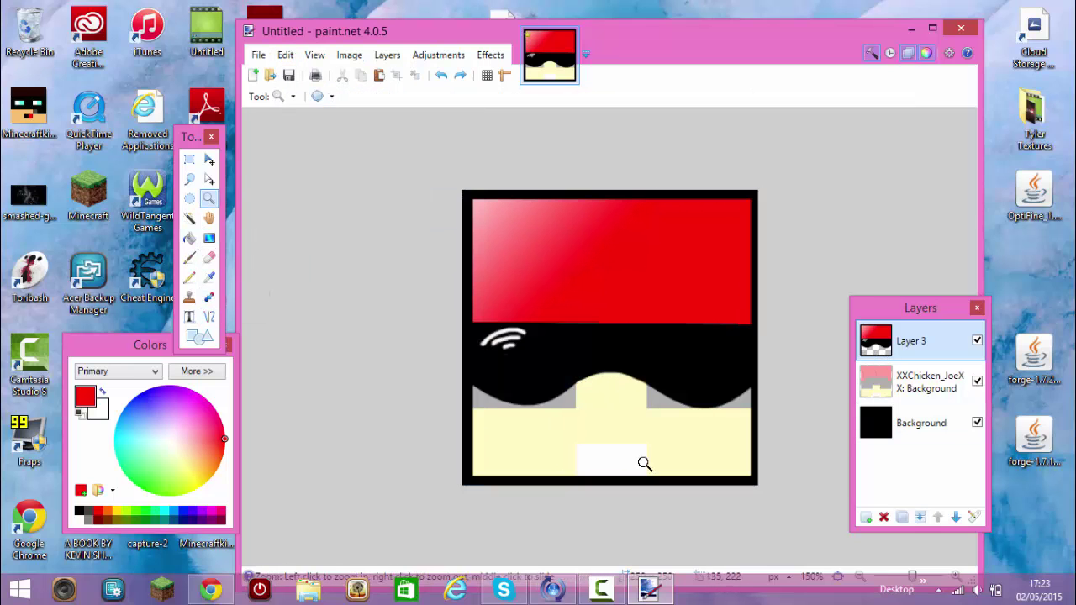
Try to draw a red line across the mouth area of the lower face, then undo it.
{"action": "left_click", "coordinate": [644, 461]}
{"action": "left_click", "coordinate": [209, 317]}
{"action": "left_click_drag", "start_coordinate": [481, 447], "coordinate": [618, 440]}
{"action": "left_click", "coordinate": [286, 56]}
{"action": "left_click", "coordinate": [297, 71]}
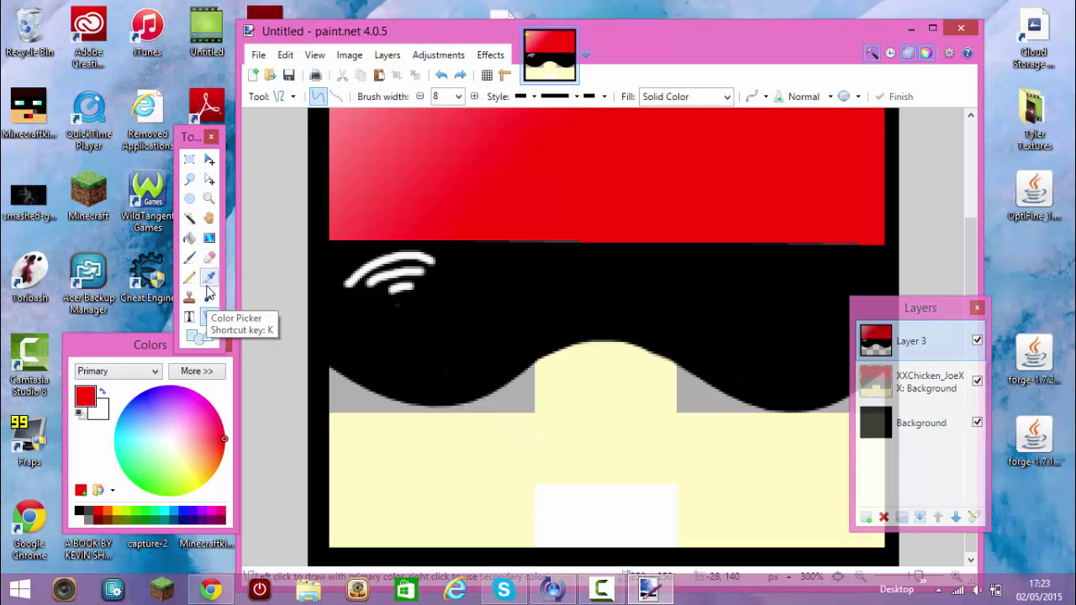
Draw a straight black line about 135 px long for the mouth and a second line over it bent downward into a smile, at brush width 8.
{"action": "left_click", "coordinate": [78, 507]}
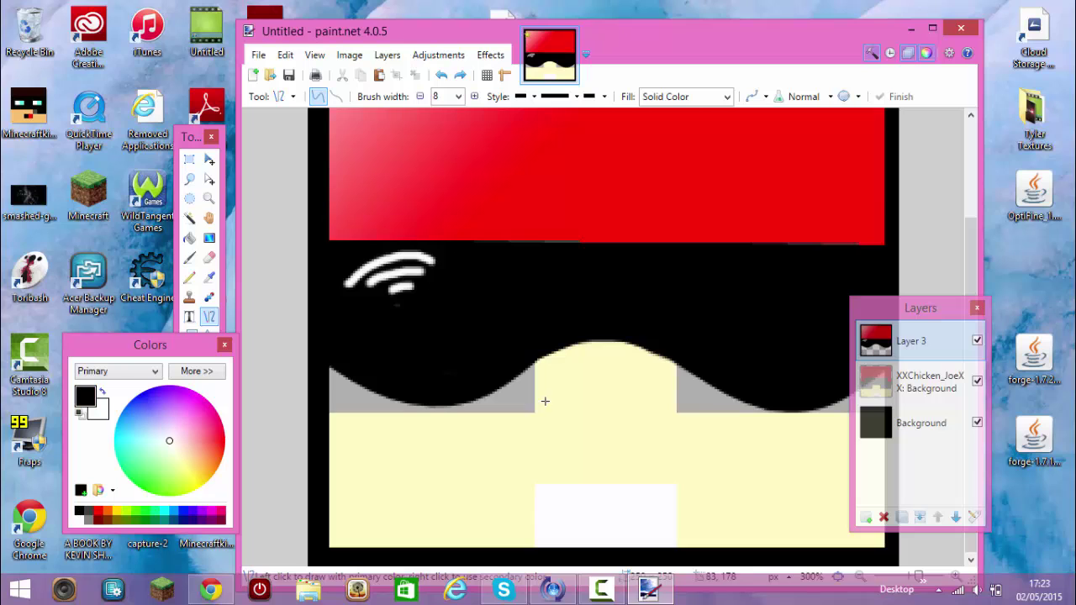
{"action": "left_click_drag", "start_coordinate": [459, 456], "coordinate": [771, 457]}
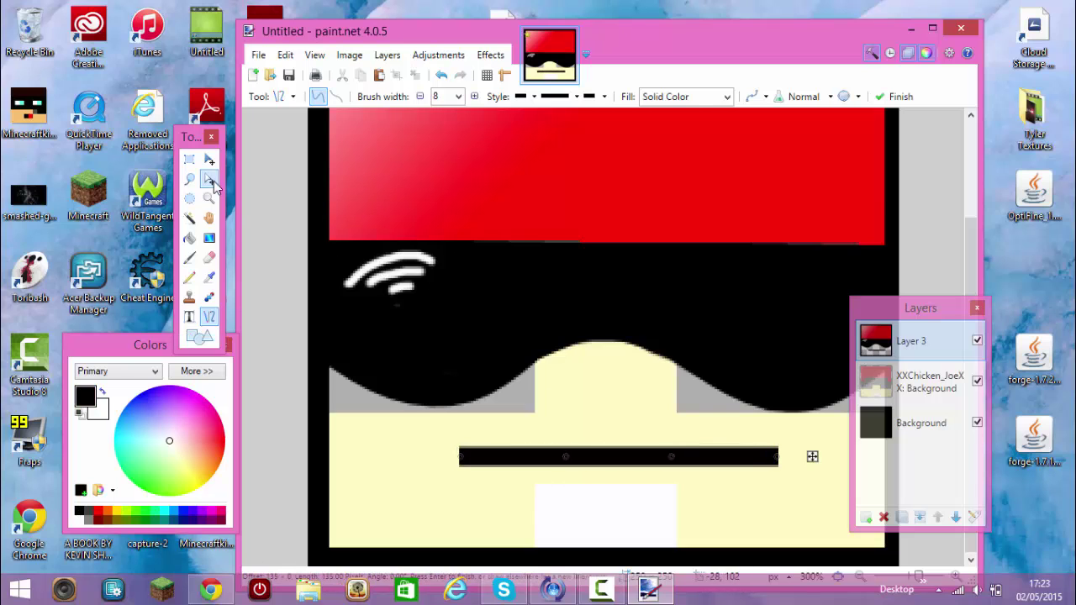
{"action": "left_click_drag", "start_coordinate": [462, 456], "coordinate": [776, 457]}
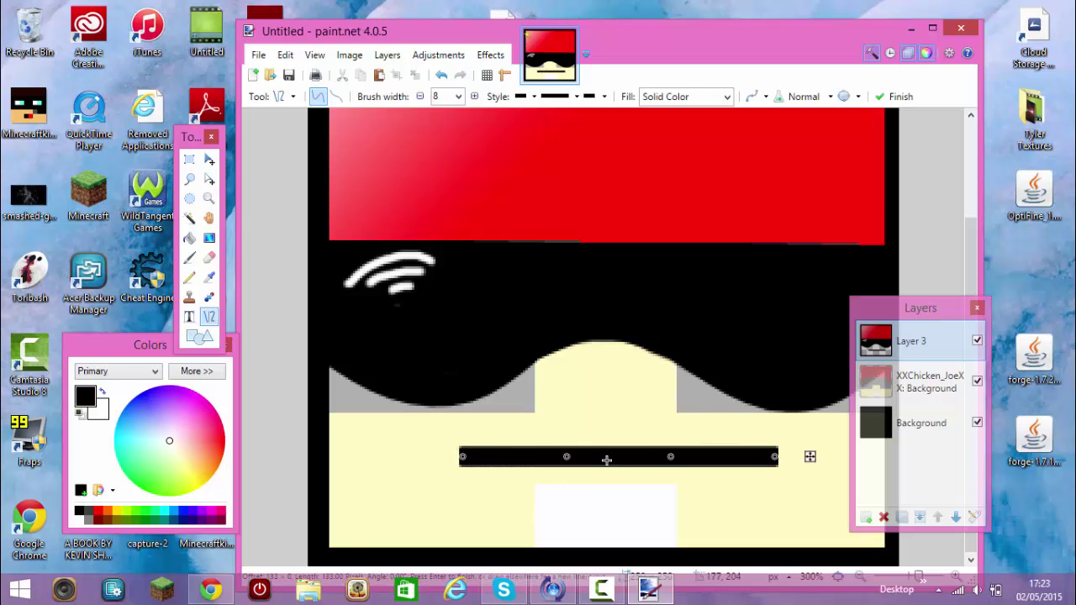
{"action": "left_click_drag", "start_coordinate": [564, 456], "coordinate": [564, 531]}
{"action": "left_click_drag", "start_coordinate": [673, 456], "coordinate": [700, 528]}
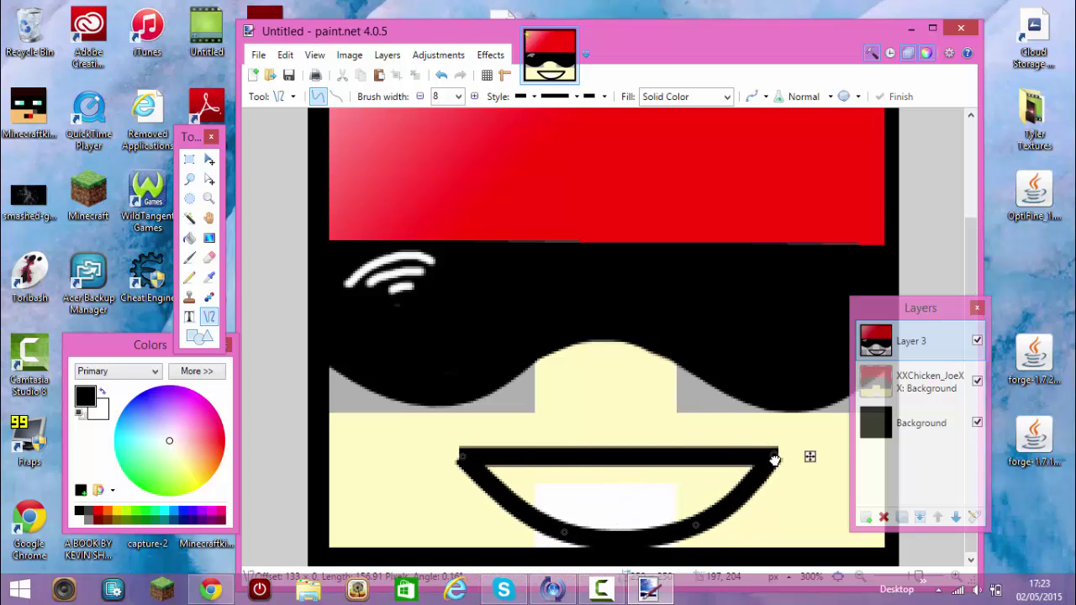
Pull in both ends of the smile curve slightly and raise its lower control points to refine the mouth shape.
{"action": "left_click_drag", "start_coordinate": [776, 458], "coordinate": [769, 457]}
{"action": "left_click_drag", "start_coordinate": [464, 458], "coordinate": [468, 458]}
{"action": "left_click_drag", "start_coordinate": [564, 533], "coordinate": [565, 525]}
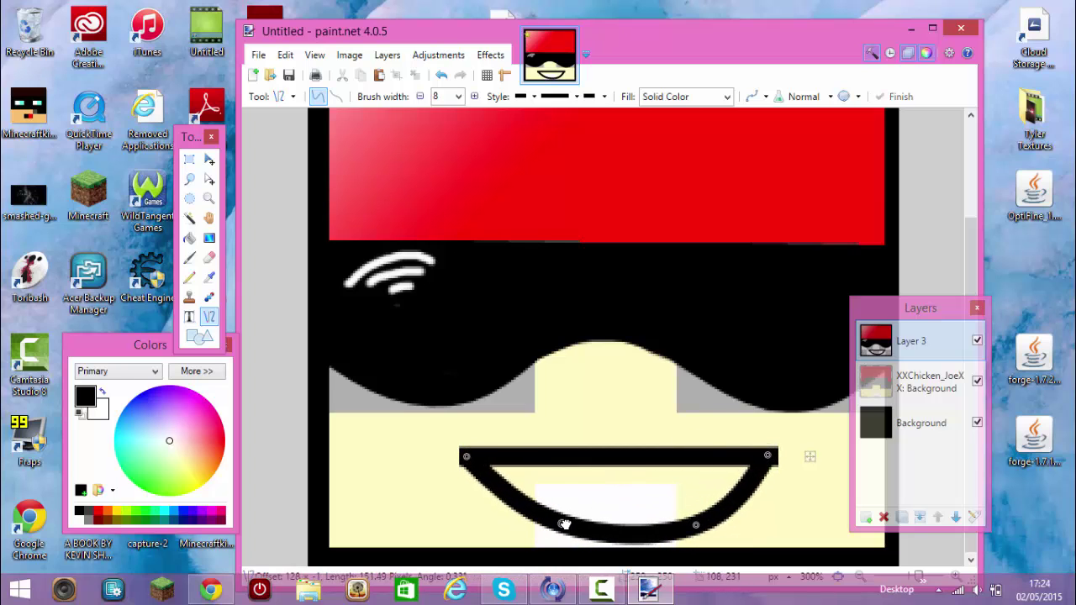
{"action": "left_click_drag", "start_coordinate": [696, 526], "coordinate": [696, 521]}
Draw a black line across the upper mouth at brush width 4 and add slanted dividers above it to form teeth.
{"action": "left_click", "coordinate": [209, 299]}
{"action": "key", "text": "o"}
{"action": "left_click", "coordinate": [458, 96]}
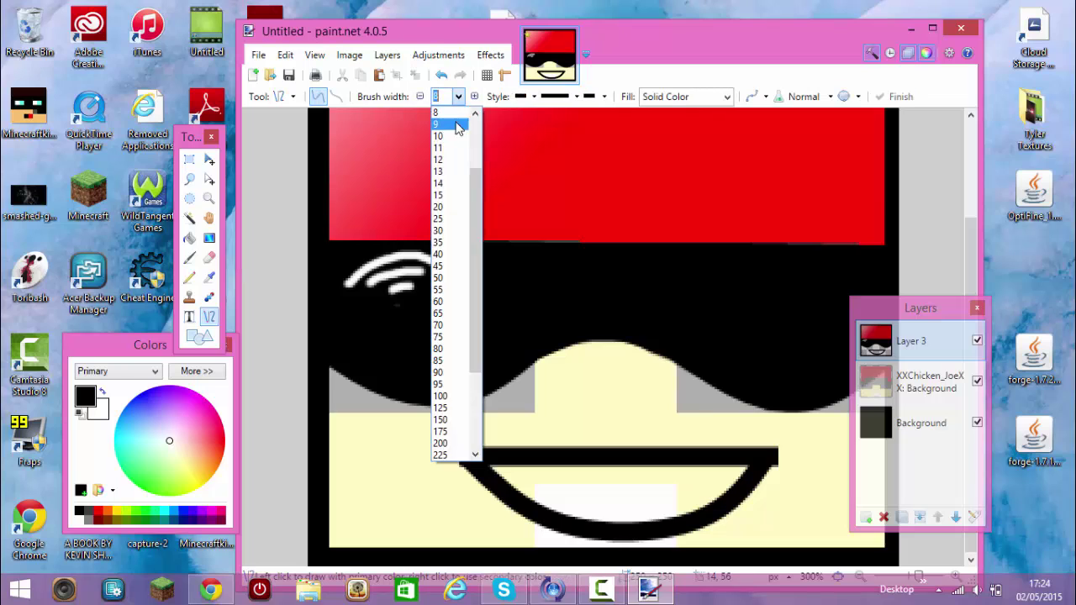
{"action": "left_click", "coordinate": [445, 134]}
{"action": "left_click_drag", "start_coordinate": [503, 488], "coordinate": [740, 482]}
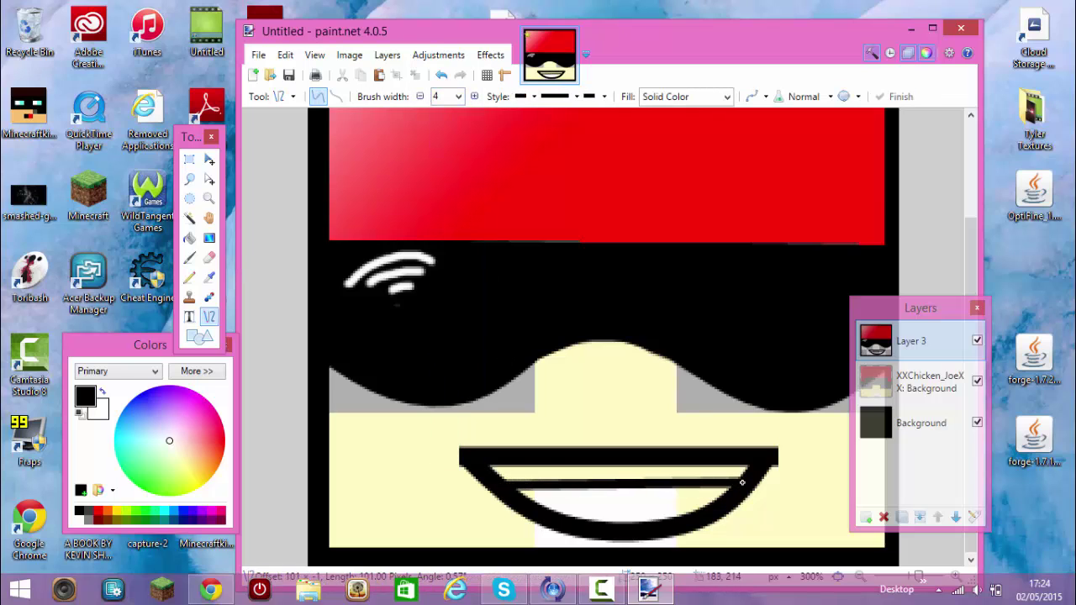
{"action": "mouse_move", "coordinate": [509, 482]}
{"action": "left_mouse_down"}
{"action": "mouse_move", "coordinate": [526, 462]}
{"action": "mouse_move", "coordinate": [631, 458]}
{"action": "left_mouse_up"}
{"action": "mouse_move", "coordinate": [643, 486]}
{"action": "left_mouse_down"}
{"action": "mouse_move", "coordinate": [662, 457]}
{"action": "mouse_move", "coordinate": [724, 454]}
{"action": "left_mouse_up"}
Select the gaps between the tooth dividers with the Magic Wand, paint them white, then deselect.
{"action": "left_click", "coordinate": [190, 217]}
{"action": "left_click", "coordinate": [503, 471]}
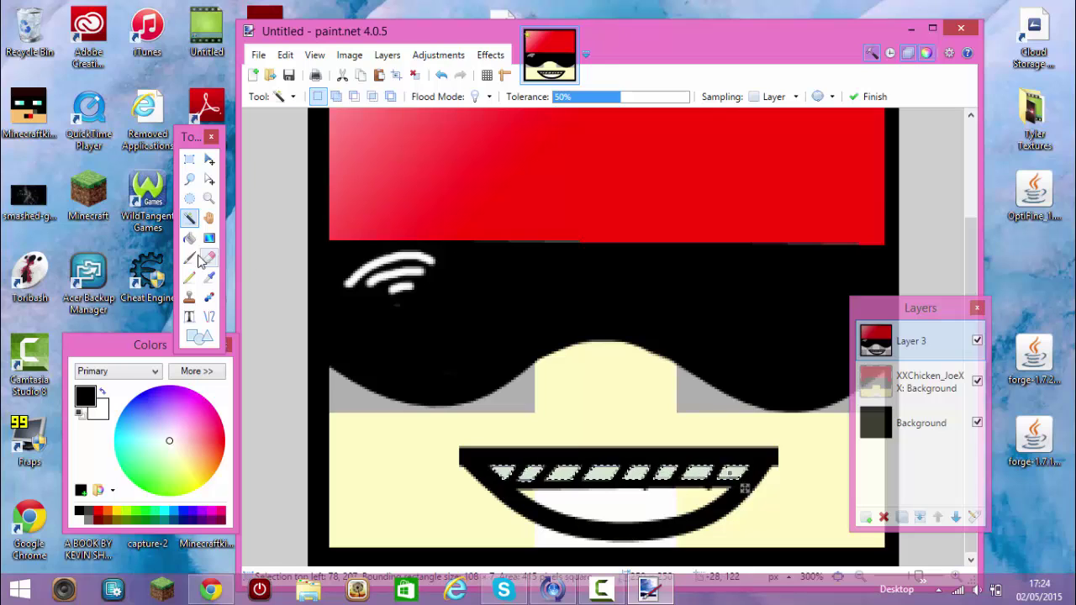
{"action": "left_click", "coordinate": [190, 257]}
{"action": "left_click", "coordinate": [102, 391]}
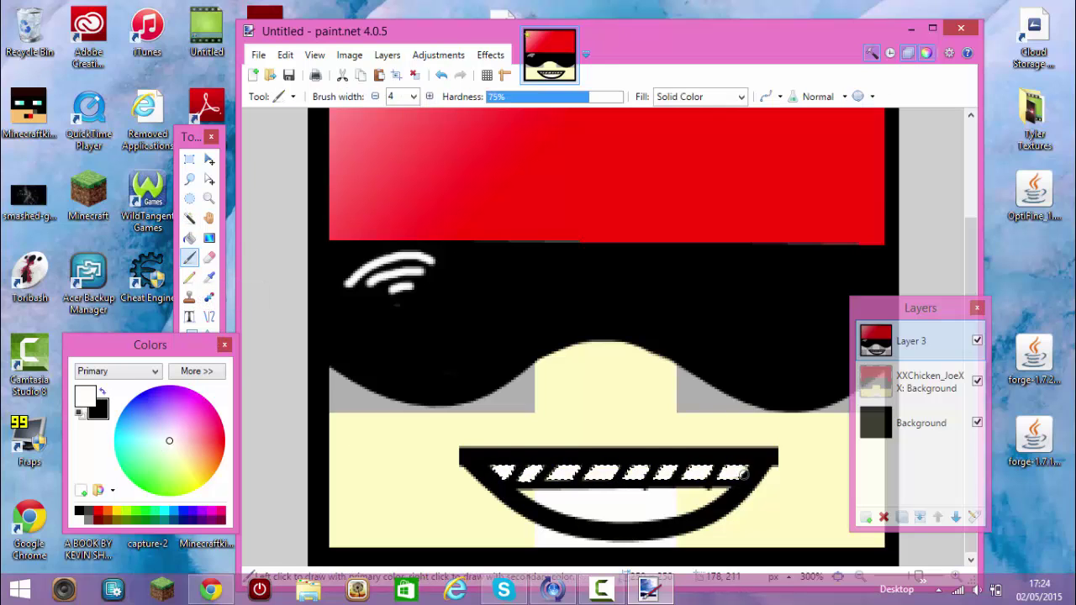
{"action": "left_click", "coordinate": [413, 75]}
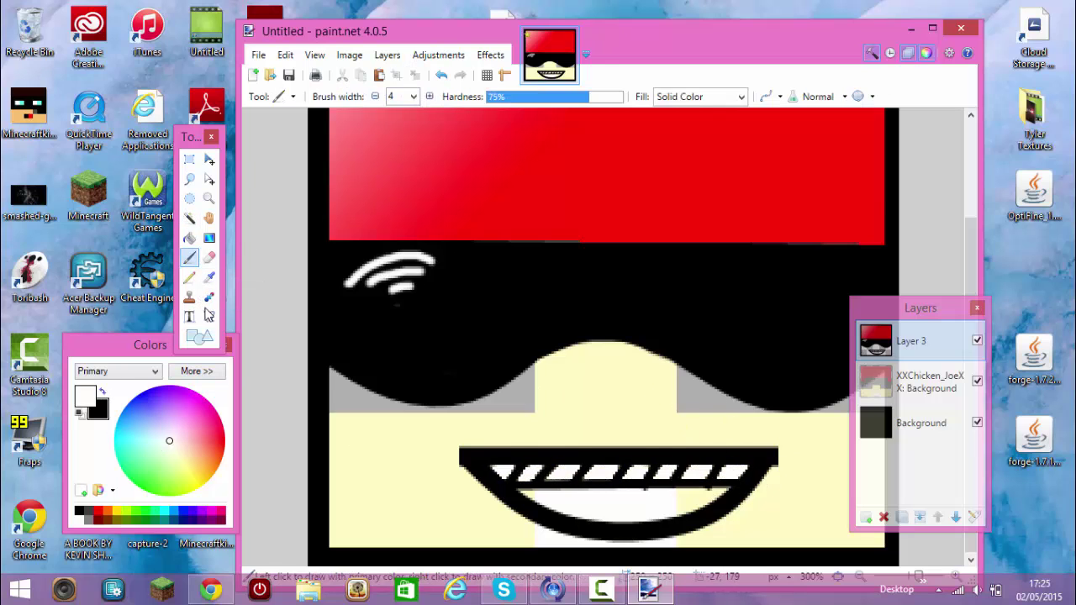
Outline a two-lobed tongue in black at the bottom of the mouth and fill its interior with red.
{"action": "left_click", "coordinate": [102, 392]}
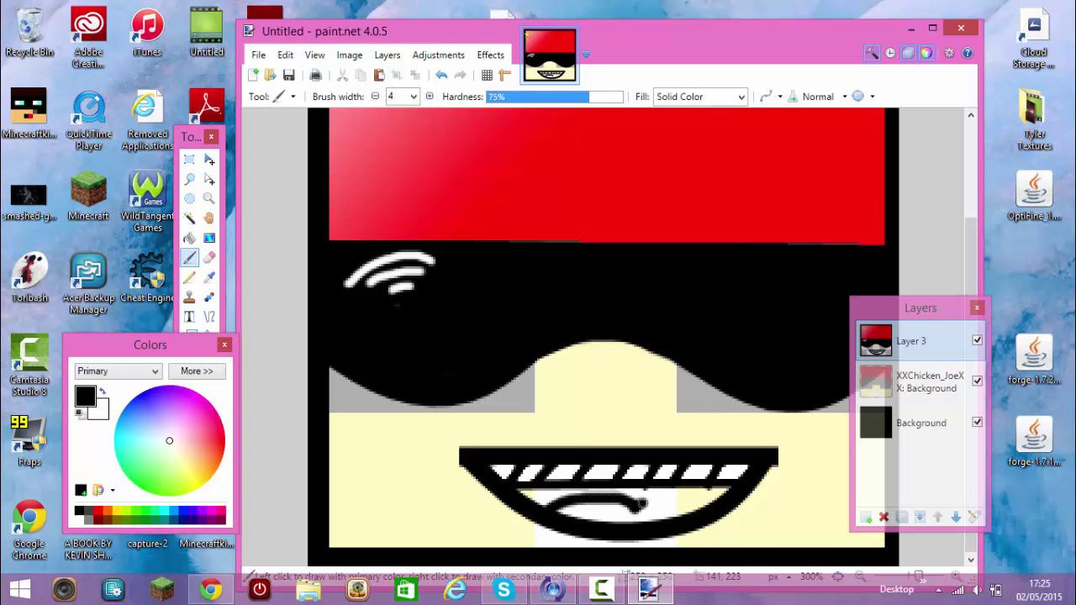
{"action": "left_click", "coordinate": [189, 218]}
{"action": "left_click", "coordinate": [620, 512]}
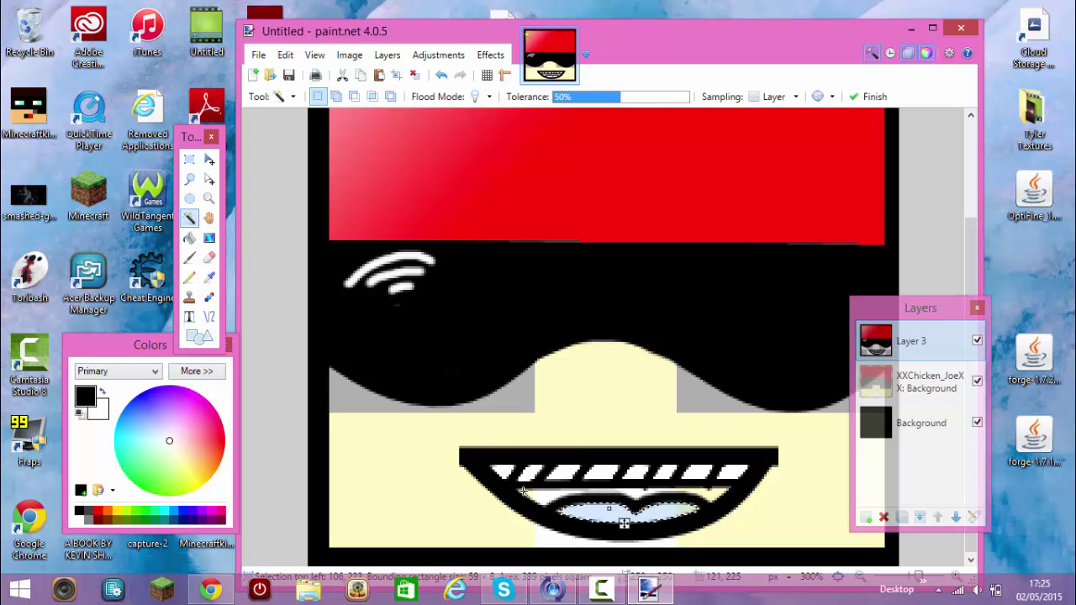
{"action": "left_click", "coordinate": [224, 444]}
{"action": "left_click", "coordinate": [189, 237]}
{"action": "left_click", "coordinate": [622, 513]}
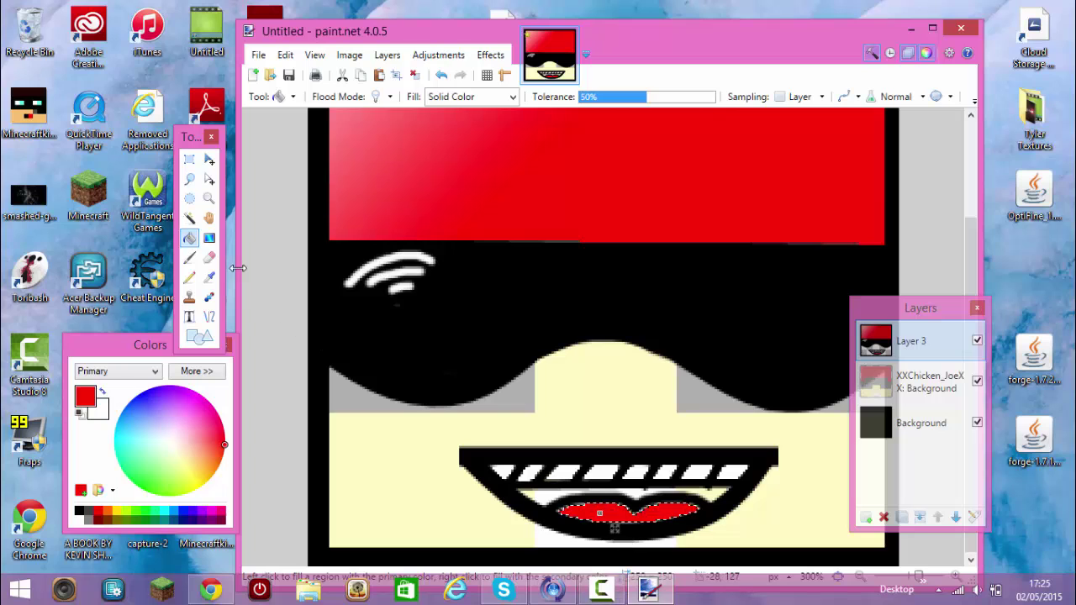
Apply a near-vertical linear gradient of white and red to the tongue, shift the red to crimson, then deselect.
{"action": "left_click", "coordinate": [209, 238]}
{"action": "left_click_drag", "start_coordinate": [610, 506], "coordinate": [598, 442]}
{"action": "left_click_drag", "start_coordinate": [610, 506], "coordinate": [614, 524]}
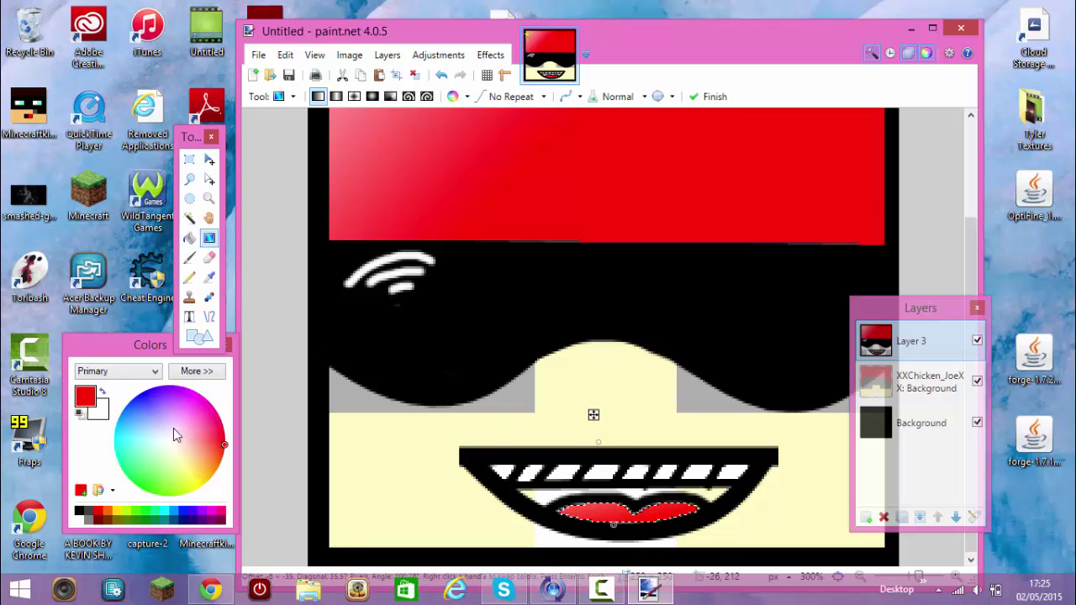
{"action": "left_click_drag", "start_coordinate": [174, 431], "coordinate": [242, 430]}
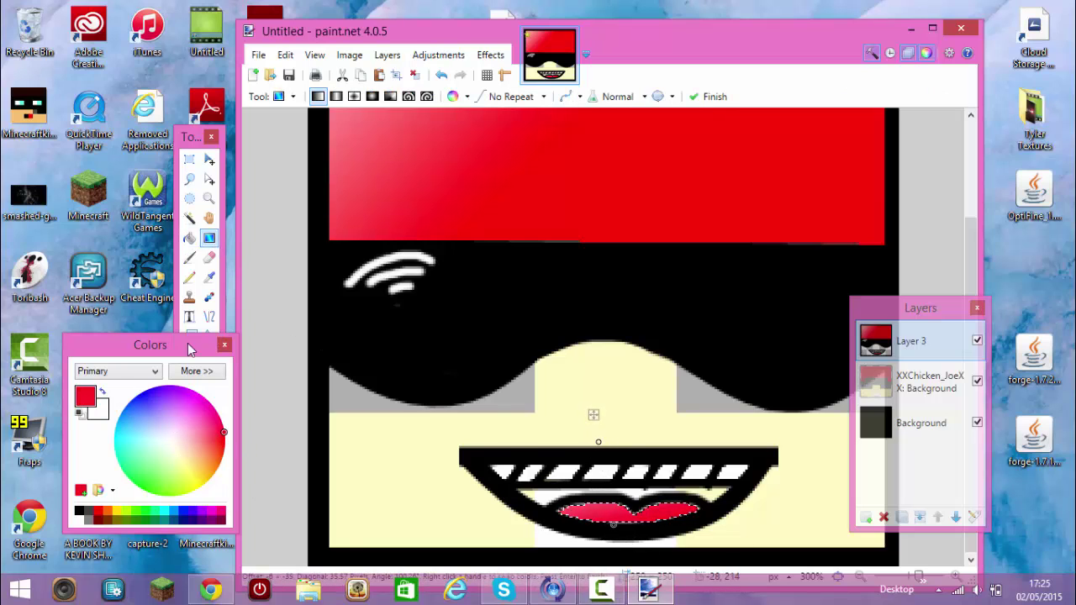
{"action": "left_click", "coordinate": [415, 74]}
Paint over the whole tongue in solid crimson with the Paintbrush at width 4.
{"action": "left_click", "coordinate": [192, 274]}
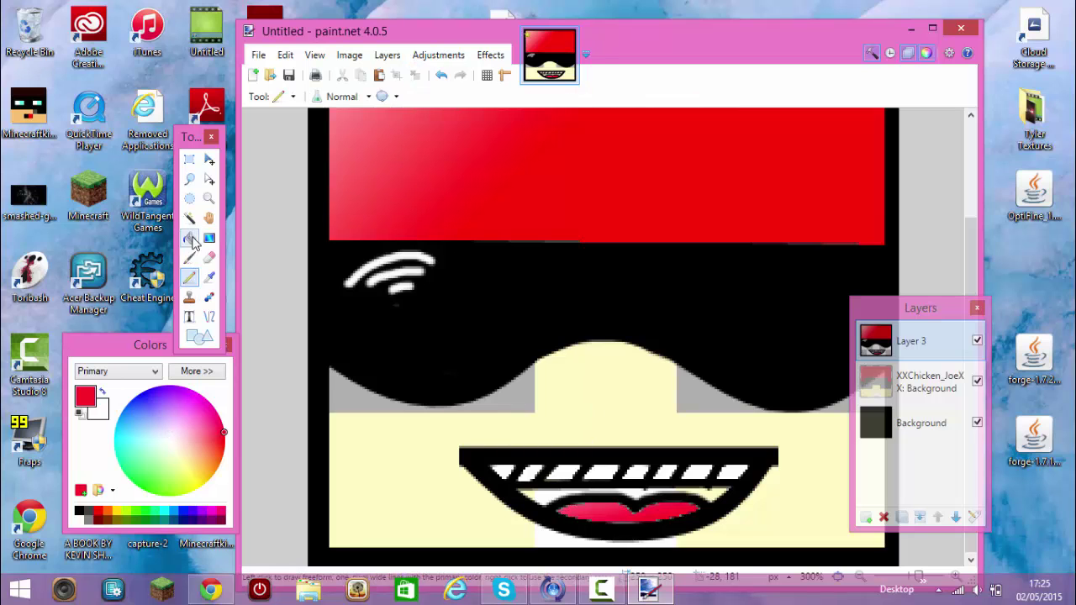
{"action": "left_click", "coordinate": [208, 200]}
{"action": "left_click", "coordinate": [601, 496]}
{"action": "left_click", "coordinate": [601, 483]}
{"action": "left_click", "coordinate": [565, 463]}
{"action": "left_click", "coordinate": [189, 258]}
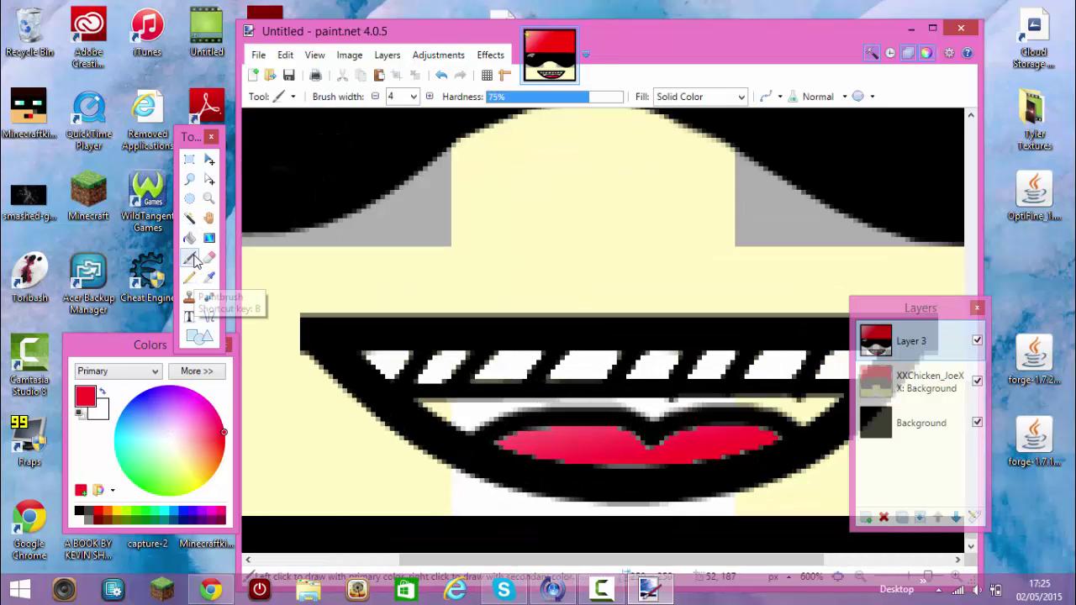
{"action": "mouse_move", "coordinate": [495, 440]}
{"action": "left_mouse_down"}
{"action": "mouse_move", "coordinate": [566, 433]}
{"action": "mouse_move", "coordinate": [525, 446]}
{"action": "mouse_move", "coordinate": [623, 458]}
{"action": "left_mouse_up"}
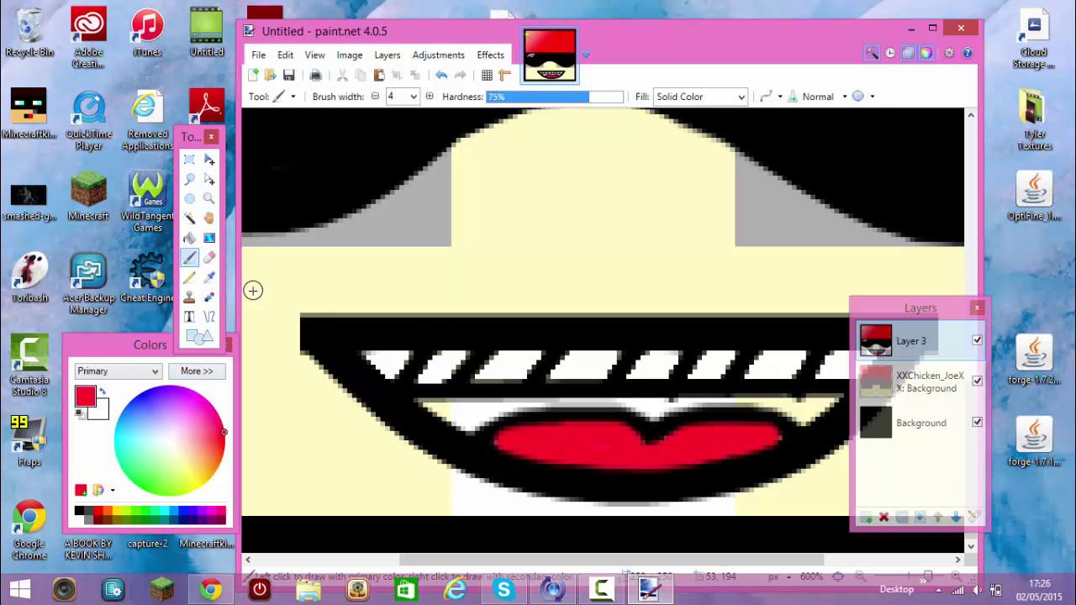
Fill the open areas between the teeth and the tongue with black and brush over the leftover light pixels.
{"action": "key", "text": "f"}
{"action": "left_click", "coordinate": [454, 405]}
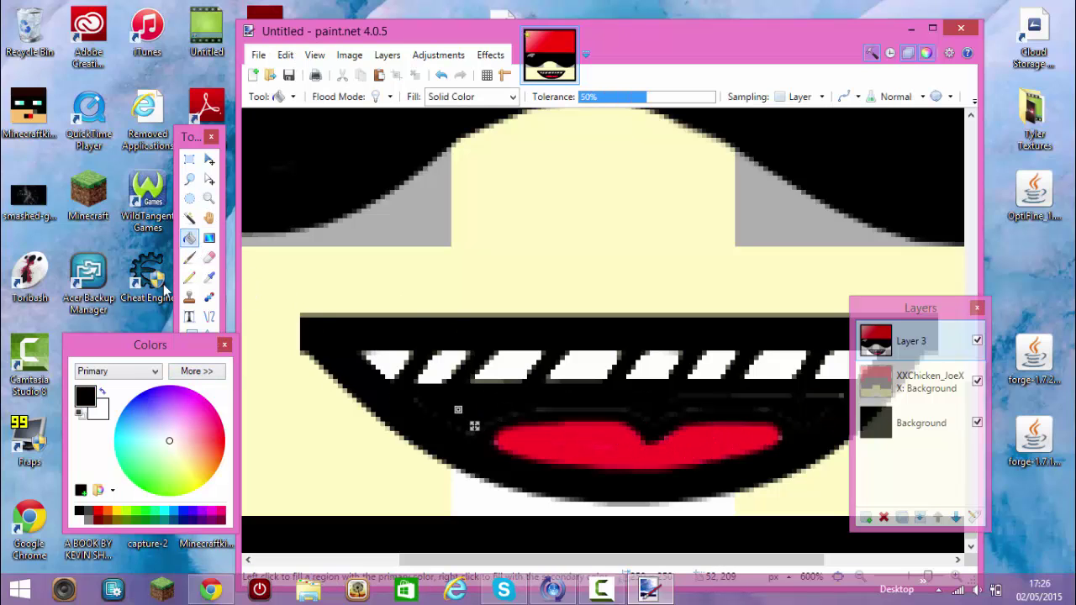
{"action": "key", "text": "b"}
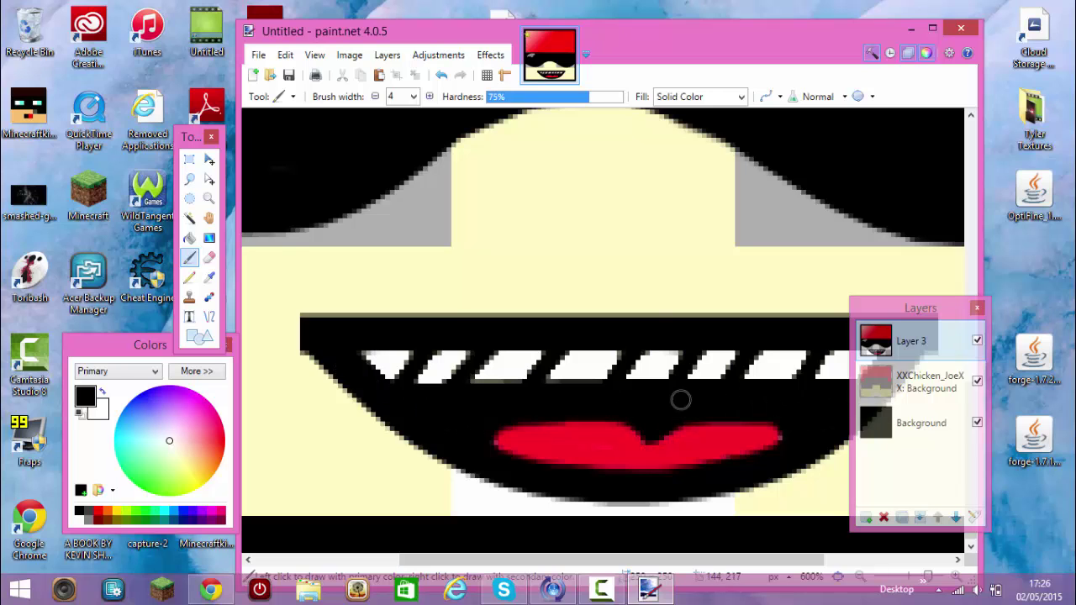
Select the skin area between the sunglasses and the border, around the mouth, with the Magic Wand.
{"action": "left_click", "coordinate": [209, 198]}
{"action": "right_click", "coordinate": [601, 359]}
{"action": "right_click", "coordinate": [601, 359]}
{"action": "right_click", "coordinate": [601, 359]}
{"action": "right_click", "coordinate": [601, 359]}
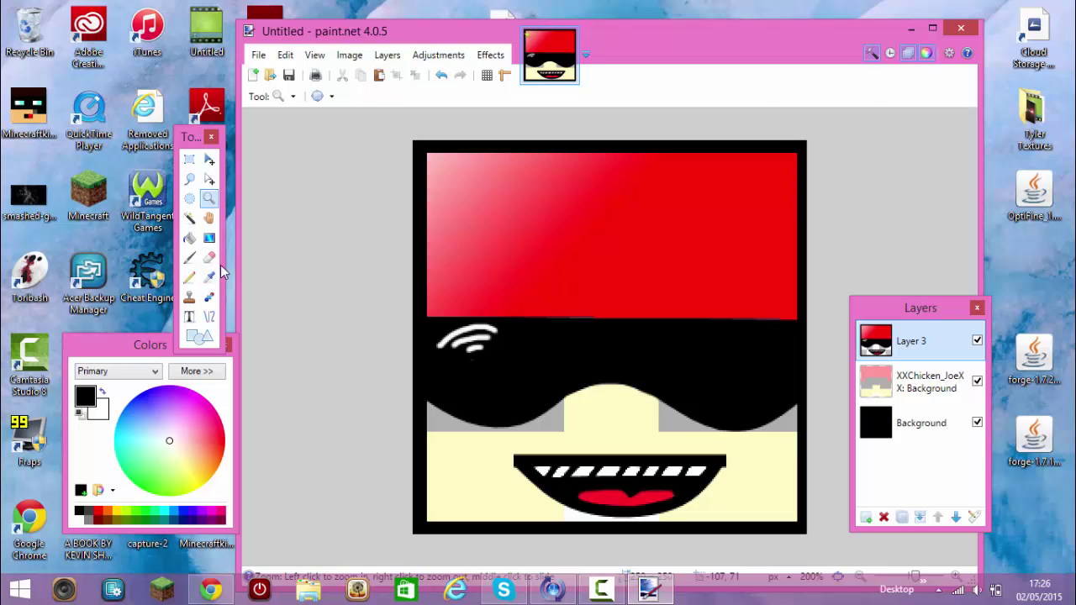
{"action": "left_click", "coordinate": [190, 239]}
{"action": "left_click", "coordinate": [190, 219]}
{"action": "left_click", "coordinate": [628, 411]}
Fill the selected skin area with a light orange skin tone, then deselect.
{"action": "left_click", "coordinate": [190, 239]}
{"action": "left_click", "coordinate": [208, 463]}
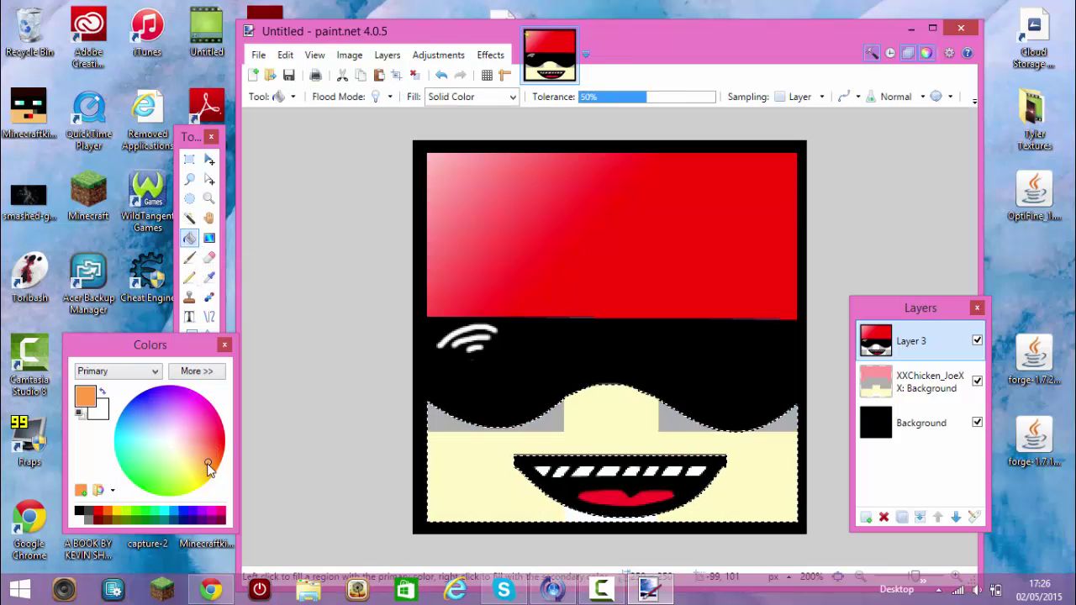
{"action": "mouse_move", "coordinate": [208, 463]}
{"action": "left_mouse_down"}
{"action": "mouse_move", "coordinate": [184, 443]}
{"action": "mouse_move", "coordinate": [207, 468]}
{"action": "mouse_move", "coordinate": [196, 460]}
{"action": "left_mouse_up"}
{"action": "left_click", "coordinate": [457, 457]}
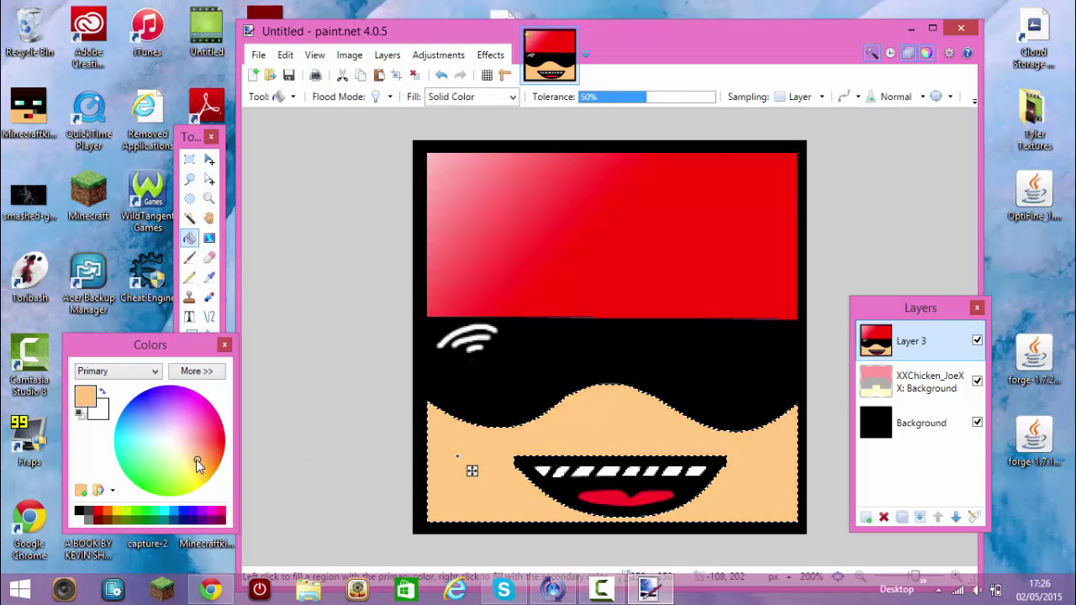
{"action": "key", "text": "ctrl+d"}
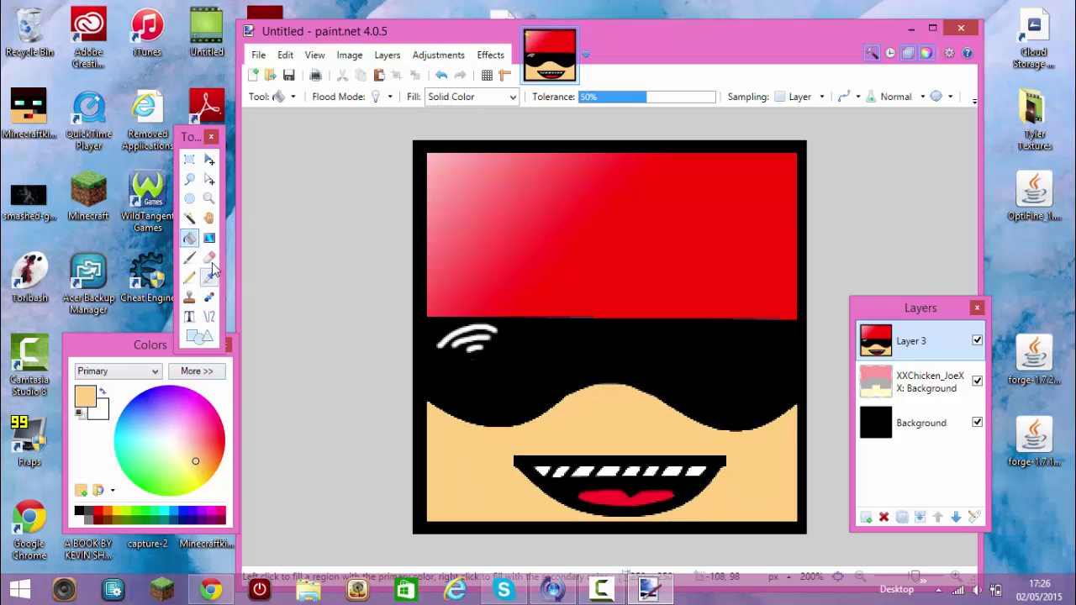
Reselect the skin area and paint darker orange shading along its edges and under the mouth at brush width 8, then deselect.
{"action": "left_click", "coordinate": [190, 218]}
{"action": "left_click", "coordinate": [194, 260]}
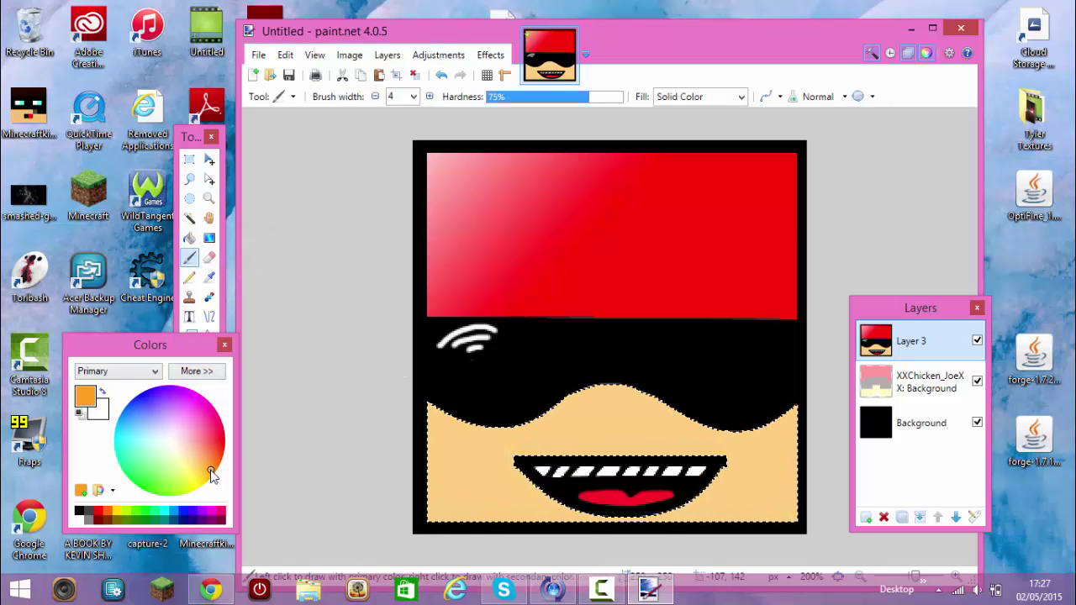
{"action": "left_click", "coordinate": [414, 97]}
{"action": "left_click", "coordinate": [416, 210]}
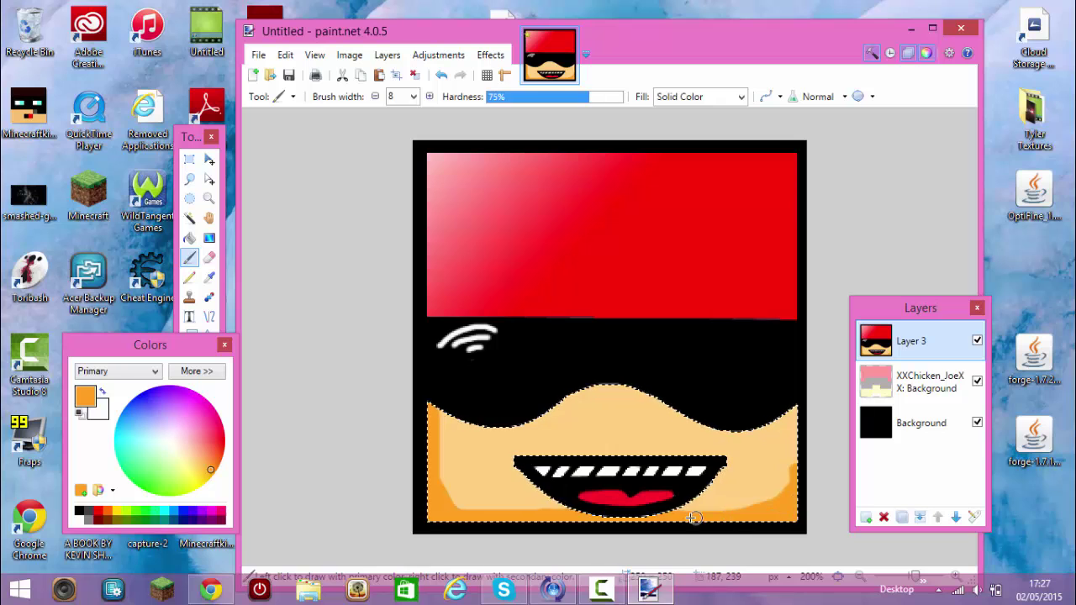
{"action": "mouse_move", "coordinate": [691, 518]}
{"action": "left_mouse_down"}
{"action": "mouse_move", "coordinate": [618, 520]}
{"action": "mouse_move", "coordinate": [518, 477]}
{"action": "mouse_move", "coordinate": [598, 507]}
{"action": "left_mouse_up"}
{"action": "mouse_move", "coordinate": [794, 412]}
{"action": "left_mouse_down"}
{"action": "mouse_move", "coordinate": [796, 437]}
{"action": "mouse_move", "coordinate": [788, 405]}
{"action": "mouse_move", "coordinate": [723, 429]}
{"action": "mouse_move", "coordinate": [588, 387]}
{"action": "mouse_move", "coordinate": [437, 410]}
{"action": "left_mouse_up"}
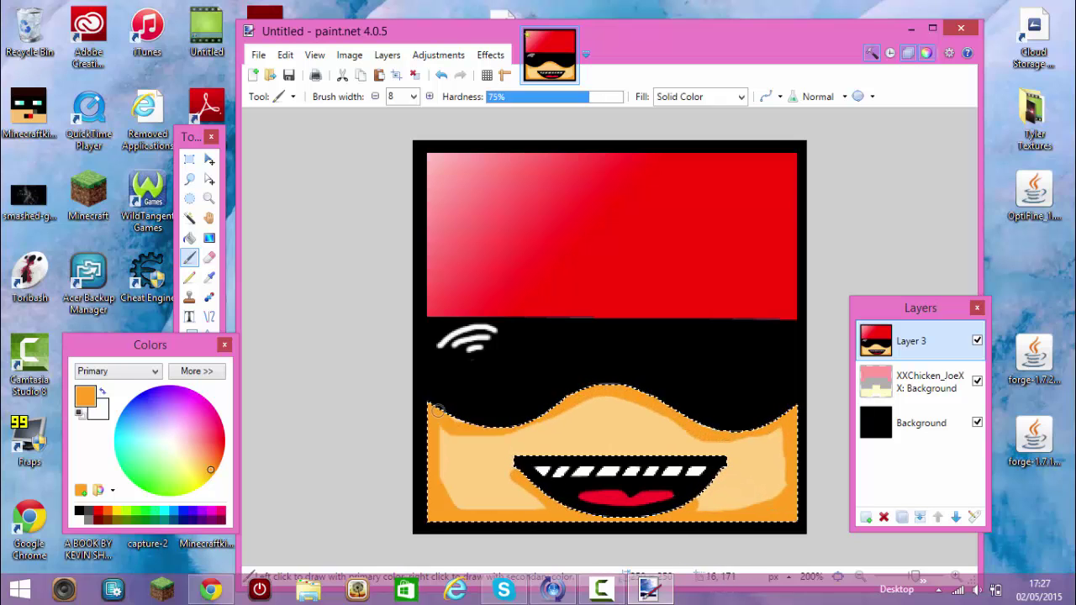
{"action": "key", "text": "ctrl+d"}
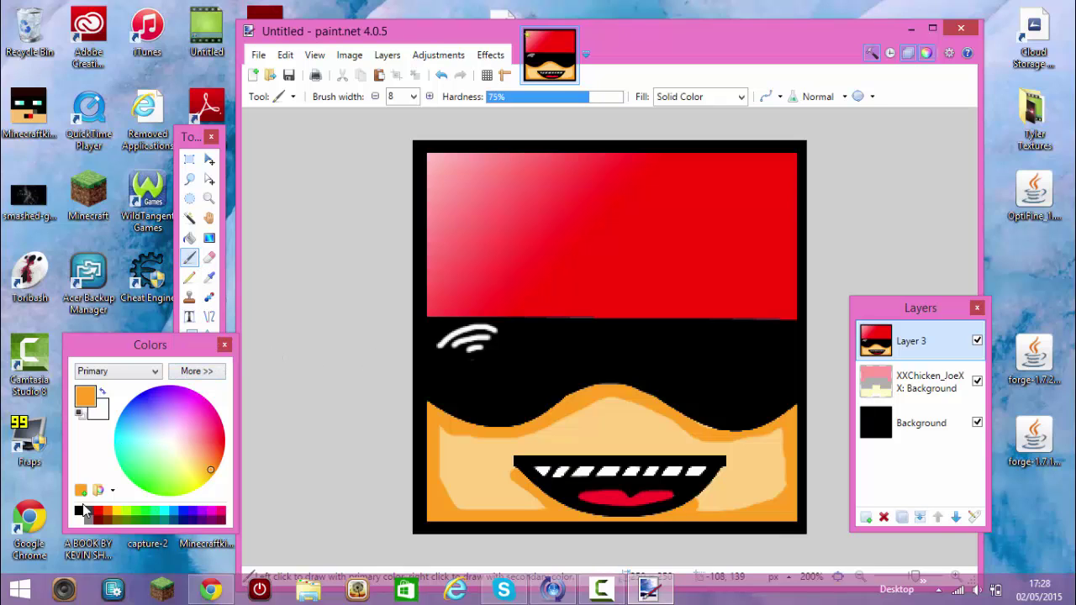
Draw a row of black spiky hair outlines along the top edge of the sunglasses with the Paintbrush at width 4.
{"action": "left_click", "coordinate": [414, 96]}
{"action": "left_click_drag", "start_coordinate": [430, 176], "coordinate": [431, 126]}
{"action": "left_click", "coordinate": [396, 149]}
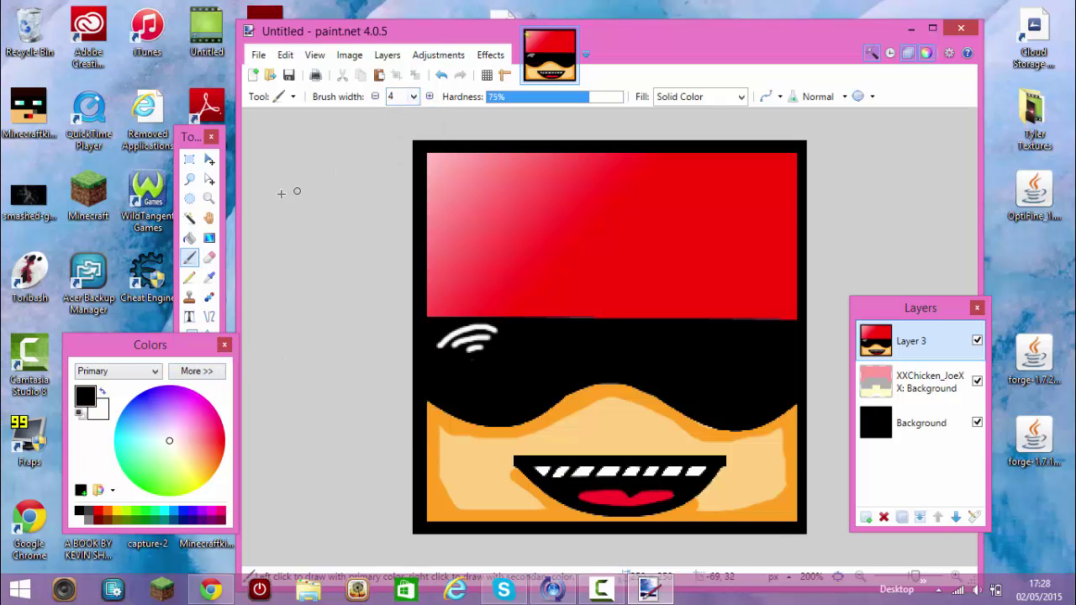
{"action": "left_click", "coordinate": [210, 198]}
{"action": "left_click", "coordinate": [591, 229]}
{"action": "left_click", "coordinate": [189, 258]}
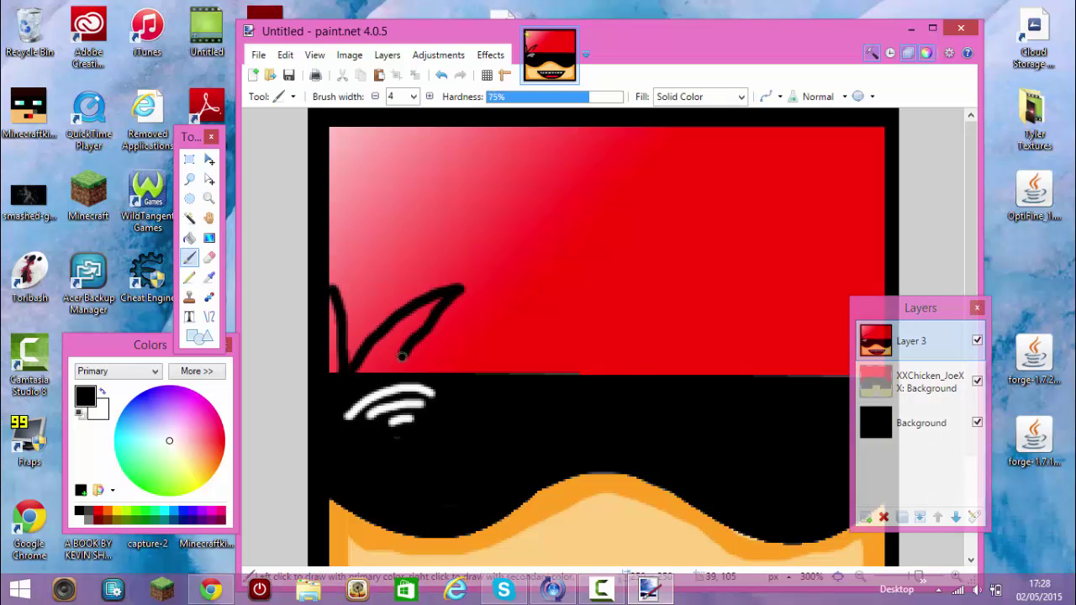
{"action": "mouse_move", "coordinate": [402, 356]}
{"action": "left_mouse_down"}
{"action": "mouse_move", "coordinate": [538, 304]}
{"action": "mouse_move", "coordinate": [608, 324]}
{"action": "left_mouse_up"}
{"action": "mouse_move", "coordinate": [683, 372]}
{"action": "left_mouse_down"}
{"action": "mouse_move", "coordinate": [779, 398]}
{"action": "mouse_move", "coordinate": [866, 313]}
{"action": "left_mouse_up"}
Select the red area above the hair spikes, fill it black, deselect, and paint black over the leftover red outline fringes.
{"action": "left_click", "coordinate": [190, 217]}
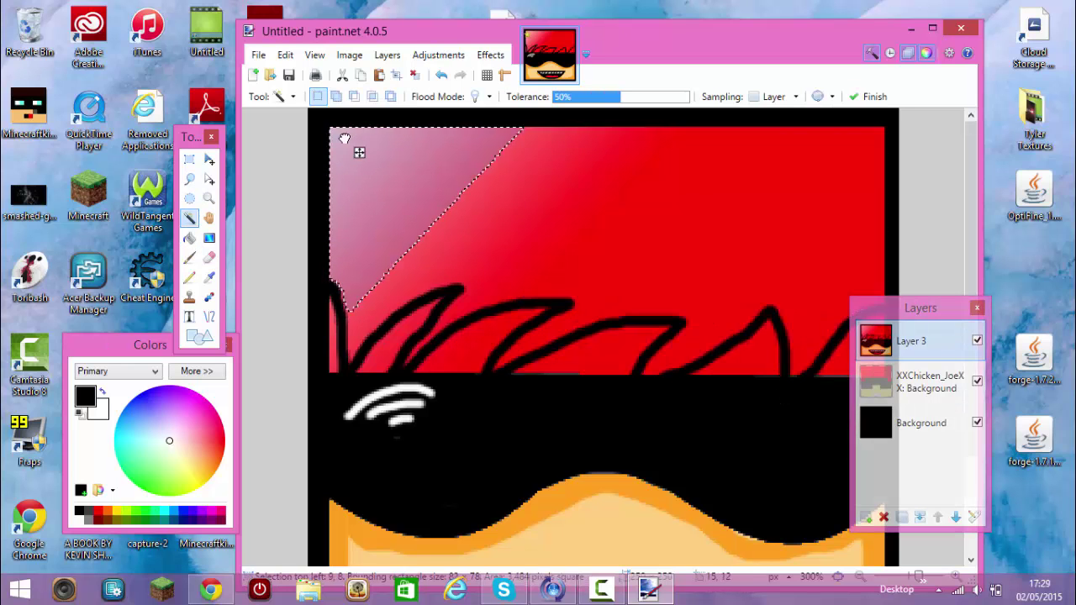
{"action": "left_click", "coordinate": [371, 161]}
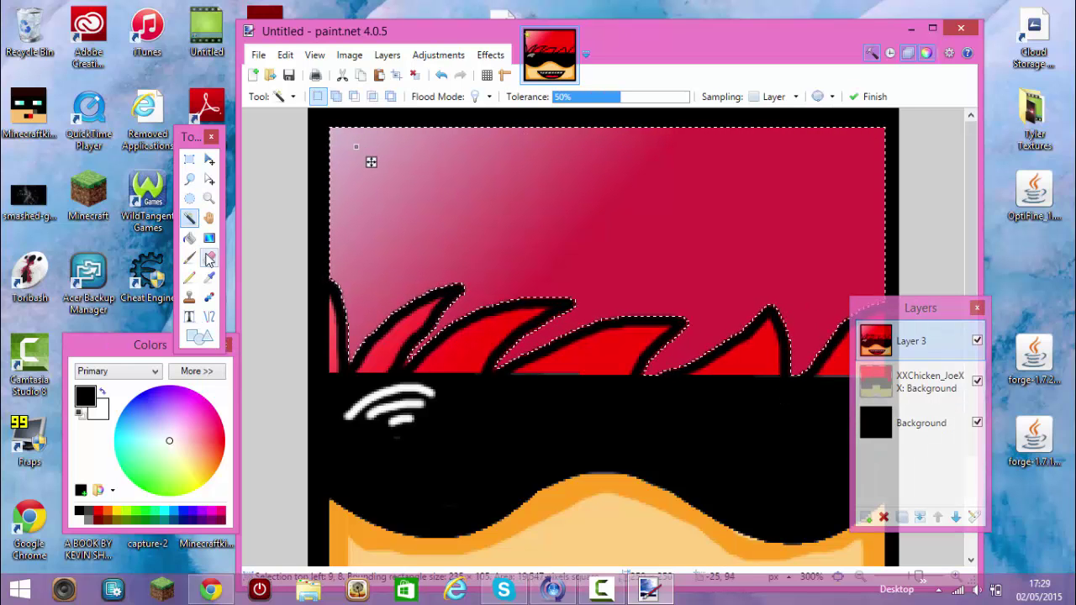
{"action": "key", "text": "f"}
{"action": "left_click", "coordinate": [427, 224]}
{"action": "left_click", "coordinate": [411, 75]}
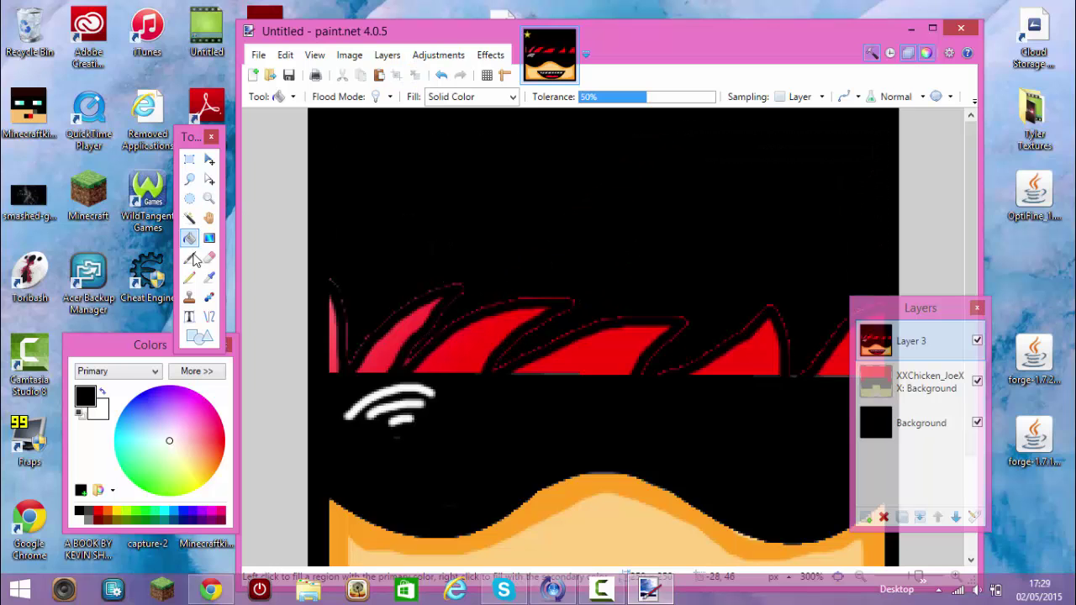
{"action": "left_click", "coordinate": [190, 257]}
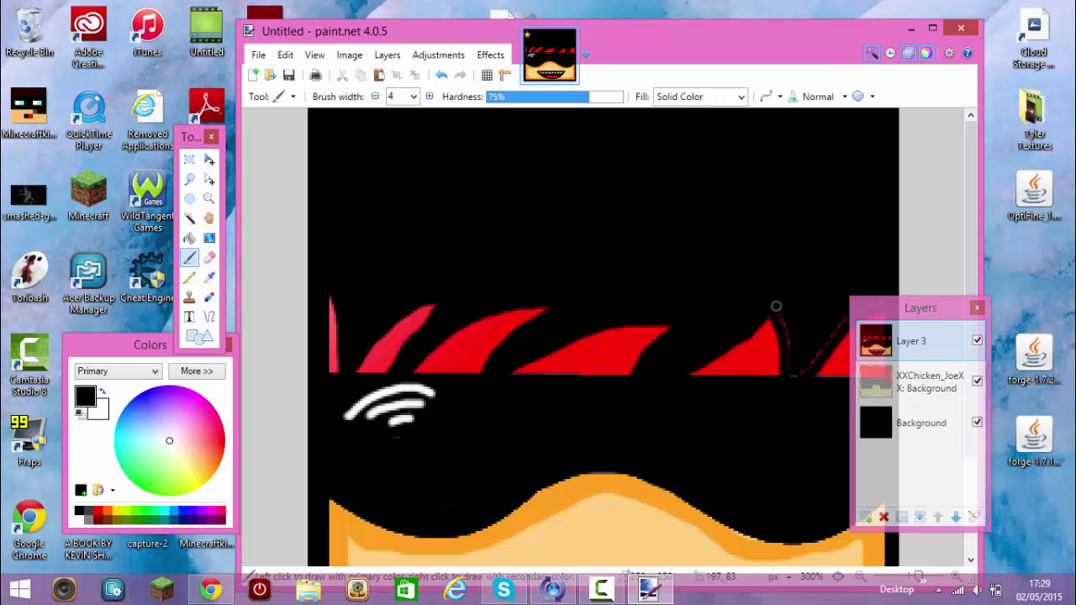
Select all the red gaps between the hair spikes with the Magic Wand.
{"action": "left_click", "coordinate": [190, 218]}
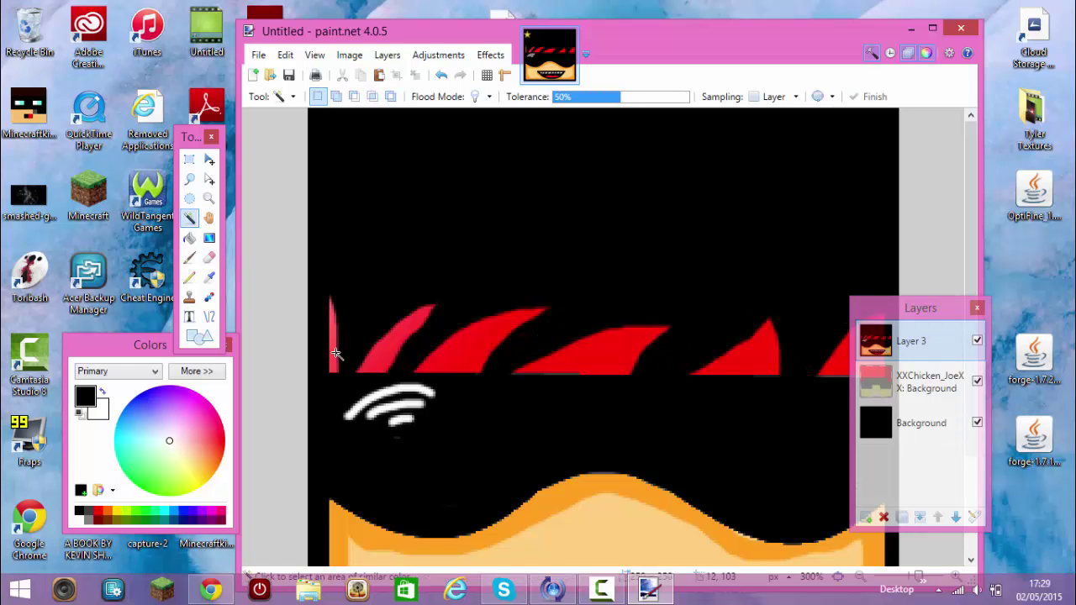
{"action": "left_click", "coordinate": [335, 353]}
{"action": "left_click", "coordinate": [595, 357], "text": "ctrl"}
{"action": "left_click", "coordinate": [750, 361], "text": "ctrl"}
{"action": "left_click", "coordinate": [838, 372], "text": "ctrl"}
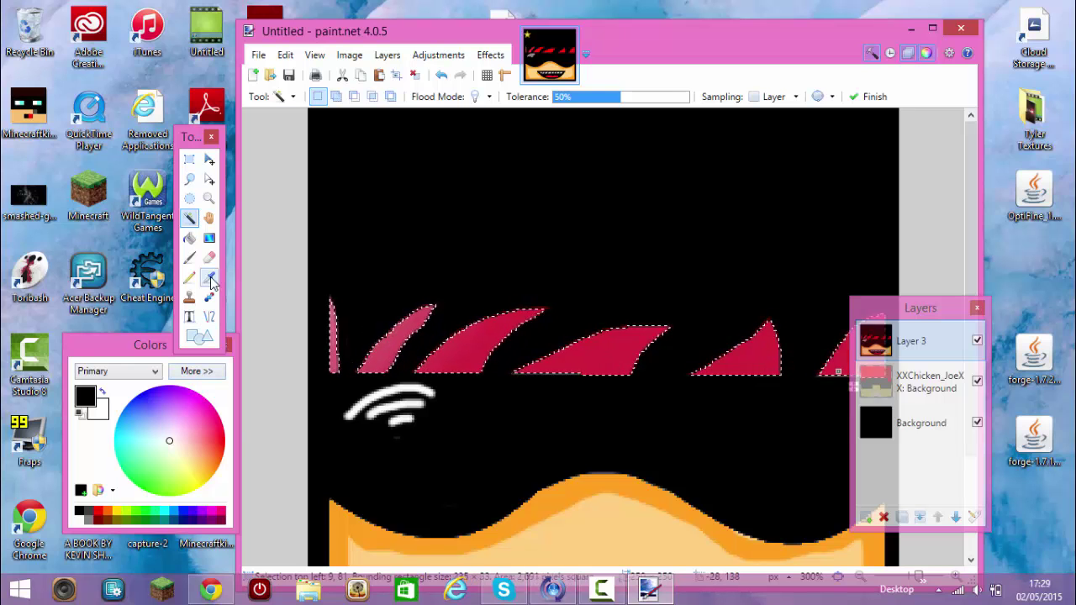
Pick the light skin tone from the face and fill each selected gap between the hair spikes with it.
{"action": "left_click", "coordinate": [210, 278]}
{"action": "left_click", "coordinate": [580, 521]}
{"action": "left_click", "coordinate": [190, 238]}
{"action": "left_click", "coordinate": [334, 353]}
{"action": "left_click", "coordinate": [389, 352]}
{"action": "left_click", "coordinate": [474, 345]}
{"action": "left_click", "coordinate": [598, 356]}
{"action": "left_click", "coordinate": [744, 365]}
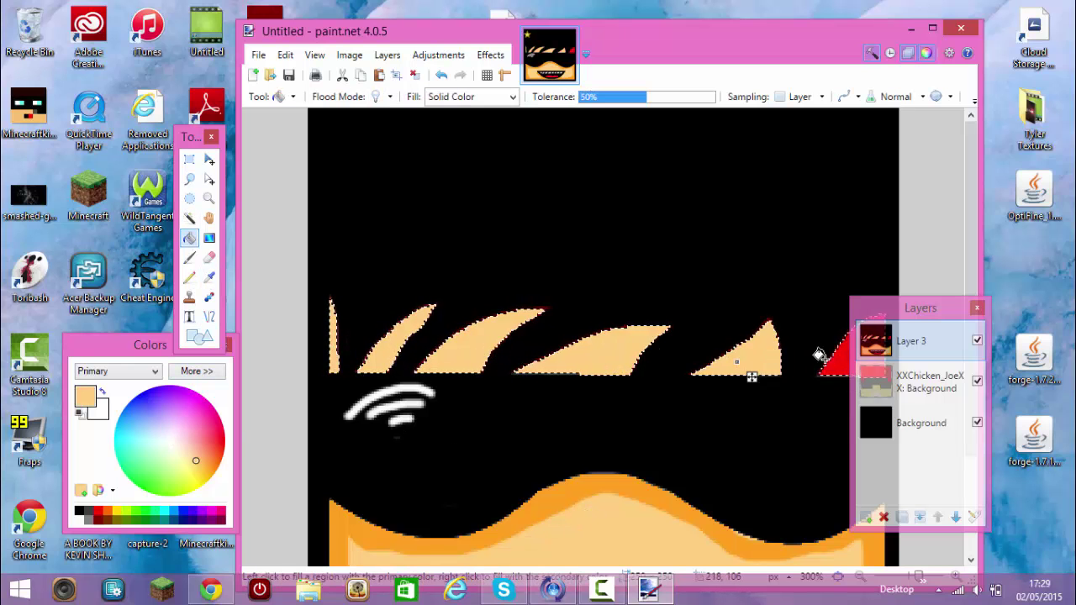
{"action": "left_click", "coordinate": [837, 363]}
Deselect and paint over the red fringes around the skin-coloured gaps in black with the Paintbrush at width 4.
{"action": "left_click", "coordinate": [190, 258]}
{"action": "left_click", "coordinate": [79, 510]}
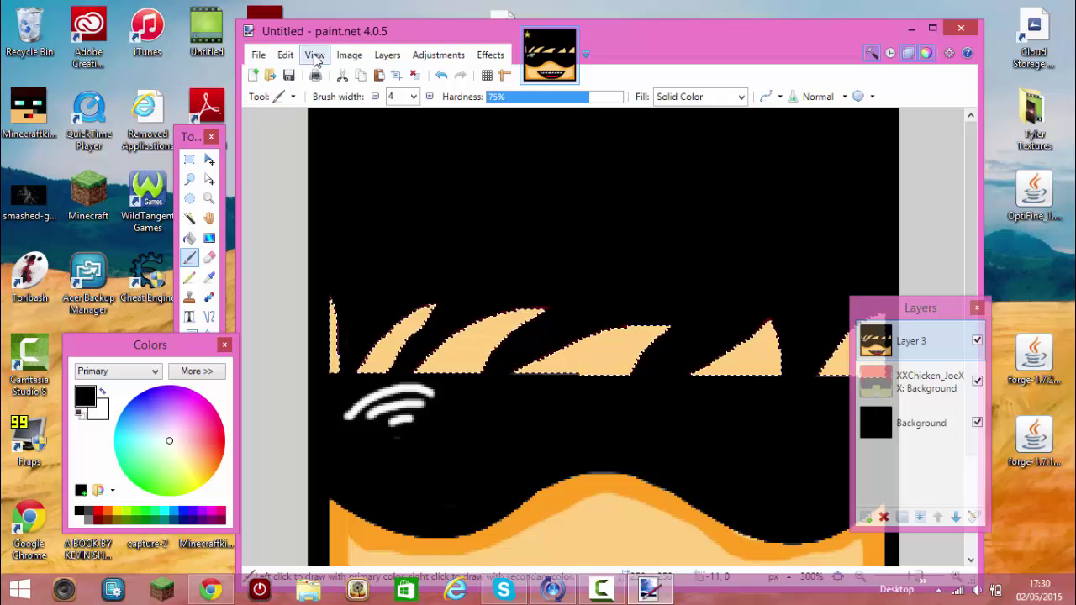
{"action": "left_click", "coordinate": [414, 74]}
{"action": "mouse_move", "coordinate": [342, 371]}
{"action": "left_mouse_down"}
{"action": "mouse_move", "coordinate": [396, 323]}
{"action": "mouse_move", "coordinate": [447, 303]}
{"action": "mouse_move", "coordinate": [391, 376]}
{"action": "mouse_move", "coordinate": [511, 311]}
{"action": "mouse_move", "coordinate": [525, 326]}
{"action": "mouse_move", "coordinate": [480, 376]}
{"action": "mouse_move", "coordinate": [614, 332]}
{"action": "mouse_move", "coordinate": [665, 343]}
{"action": "mouse_move", "coordinate": [677, 367]}
{"action": "mouse_move", "coordinate": [704, 365]}
{"action": "mouse_move", "coordinate": [792, 318]}
{"action": "mouse_move", "coordinate": [781, 382]}
{"action": "left_mouse_up"}
{"action": "left_click_drag", "start_coordinate": [954, 314], "coordinate": [971, 504]}
{"action": "left_click_drag", "start_coordinate": [815, 380], "coordinate": [885, 313]}
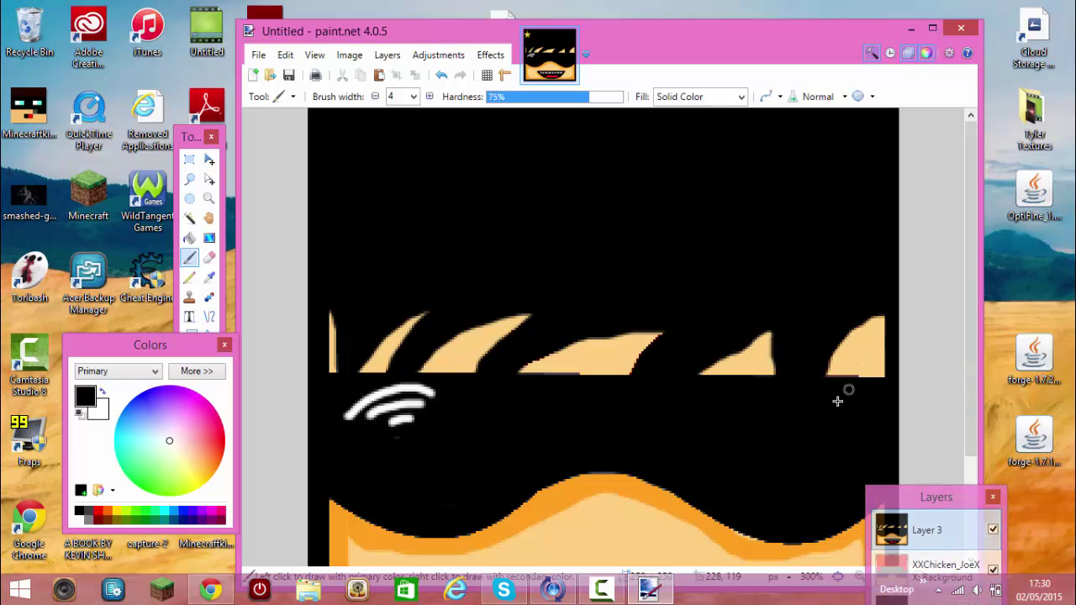
Select the skin area around the mouth and paint over its darker orange shading with a softer light orange at brush width 8.
{"action": "left_click", "coordinate": [208, 198]}
{"action": "right_click", "coordinate": [551, 286]}
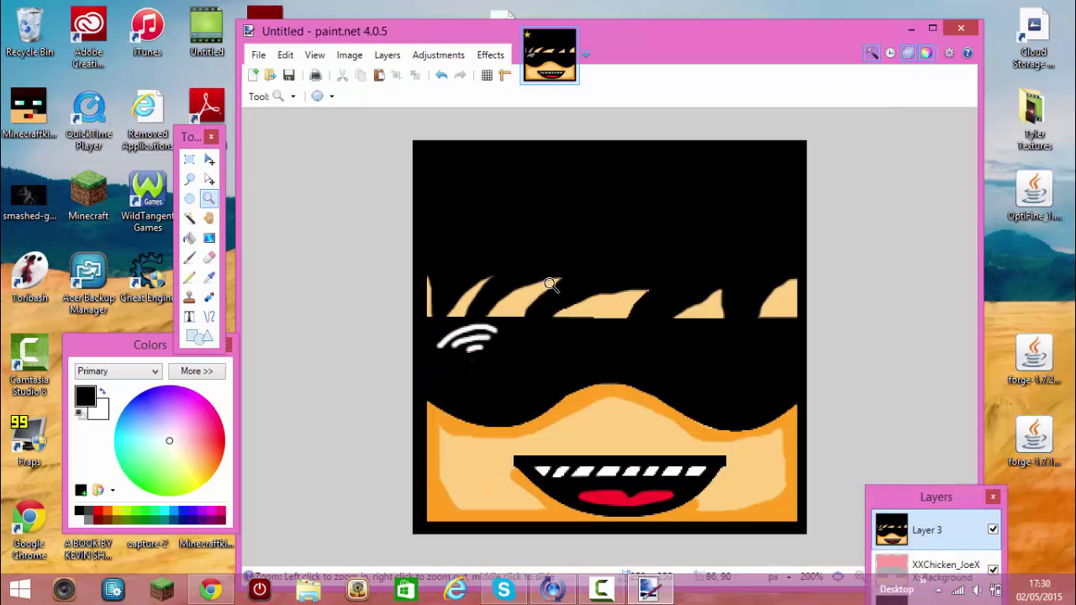
{"action": "left_click", "coordinate": [209, 238]}
{"action": "left_click", "coordinate": [496, 454]}
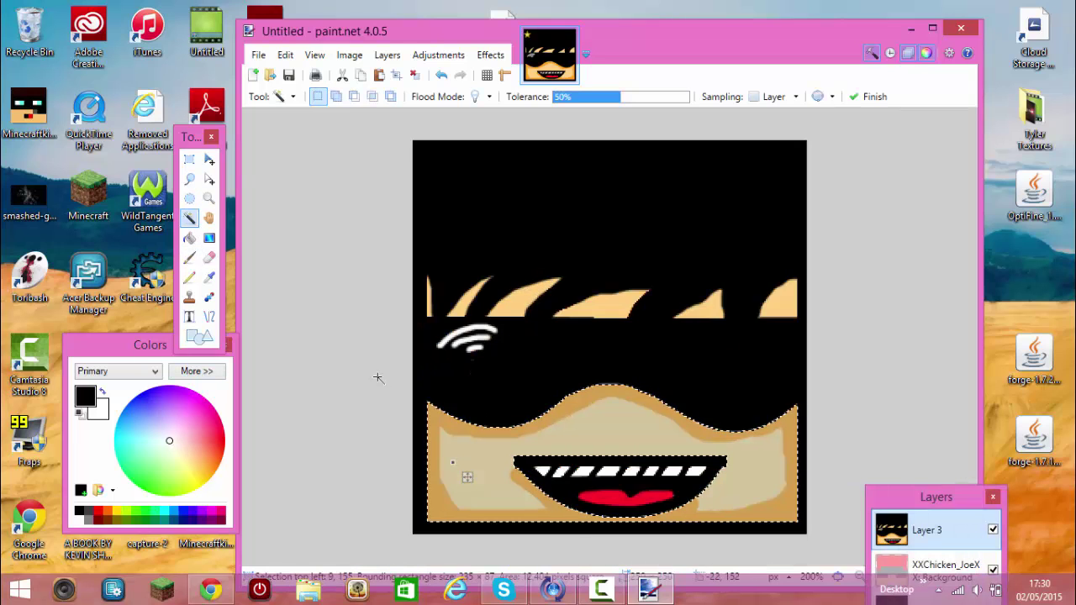
{"action": "left_click", "coordinate": [189, 258]}
{"action": "left_click_drag", "start_coordinate": [199, 471], "coordinate": [199, 464]}
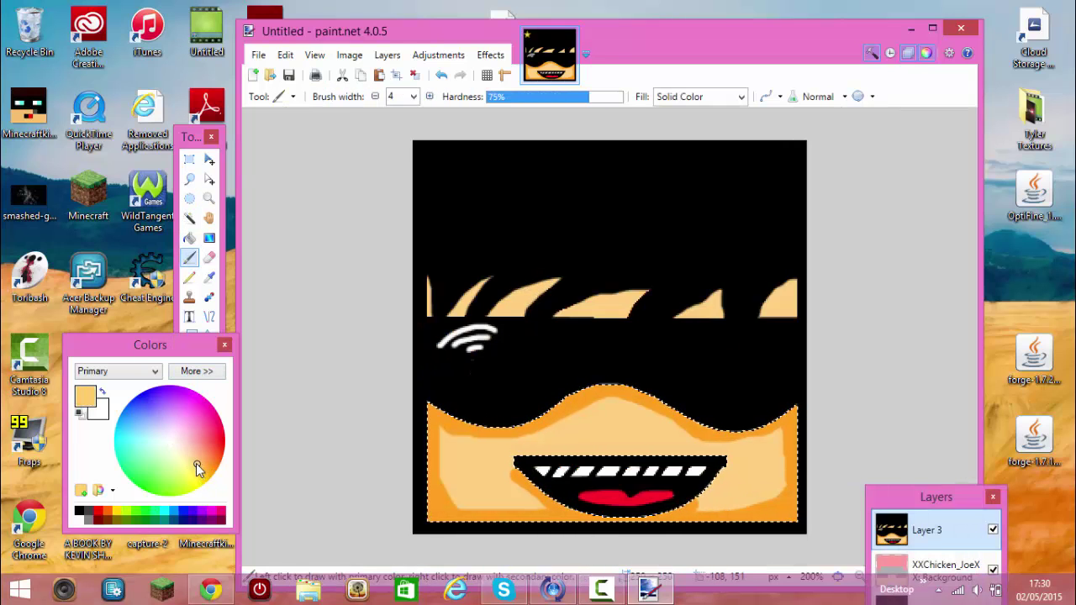
{"action": "type", "text": "8"}
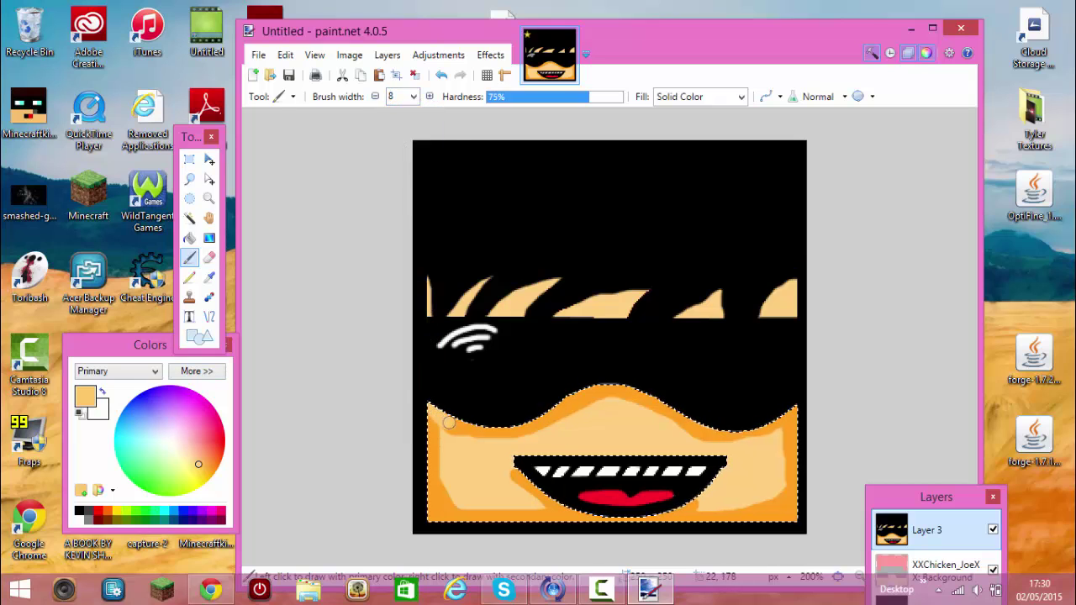
{"action": "mouse_move", "coordinate": [437, 438]}
{"action": "left_mouse_down"}
{"action": "mouse_move", "coordinate": [437, 485]}
{"action": "mouse_move", "coordinate": [455, 523]}
{"action": "mouse_move", "coordinate": [460, 511]}
{"action": "mouse_move", "coordinate": [423, 446]}
{"action": "mouse_move", "coordinate": [454, 513]}
{"action": "mouse_move", "coordinate": [425, 460]}
{"action": "mouse_move", "coordinate": [470, 517]}
{"action": "mouse_move", "coordinate": [557, 504]}
{"action": "mouse_move", "coordinate": [515, 463]}
{"action": "mouse_move", "coordinate": [534, 492]}
{"action": "mouse_move", "coordinate": [663, 511]}
{"action": "left_mouse_up"}
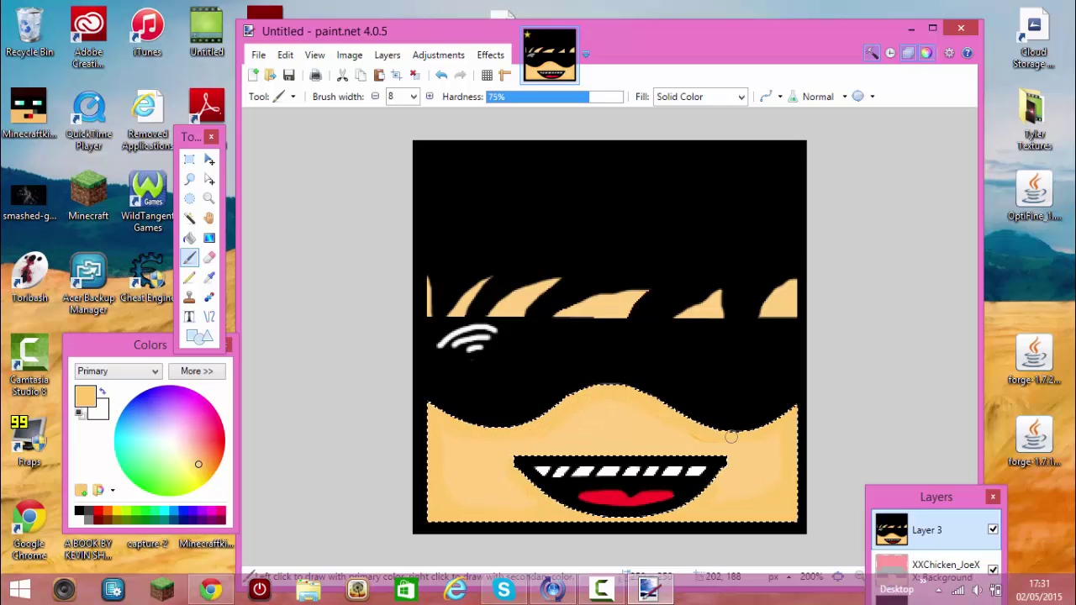
Select the skin patches between the hair spikes and shade them with the same light orange at brush width 8, then deselect.
{"action": "left_click", "coordinate": [190, 218]}
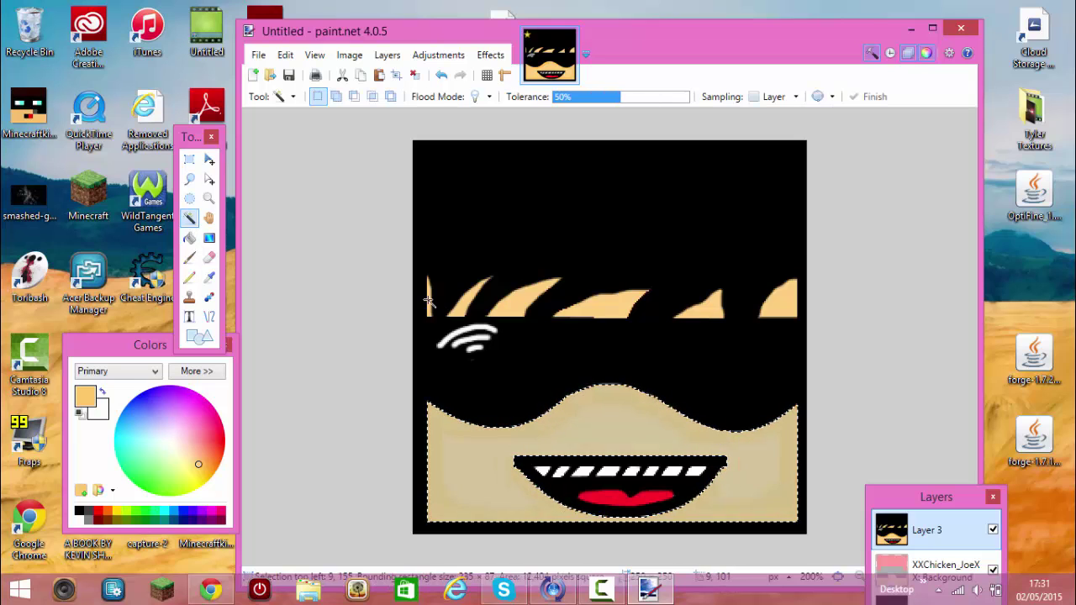
{"action": "left_click", "coordinate": [431, 299]}
{"action": "left_click", "coordinate": [464, 301], "text": "ctrl"}
{"action": "left_click", "coordinate": [521, 296], "text": "ctrl"}
{"action": "left_click", "coordinate": [601, 305], "text": "ctrl"}
{"action": "left_click", "coordinate": [702, 308], "text": "ctrl"}
{"action": "left_click", "coordinate": [782, 309], "text": "ctrl"}
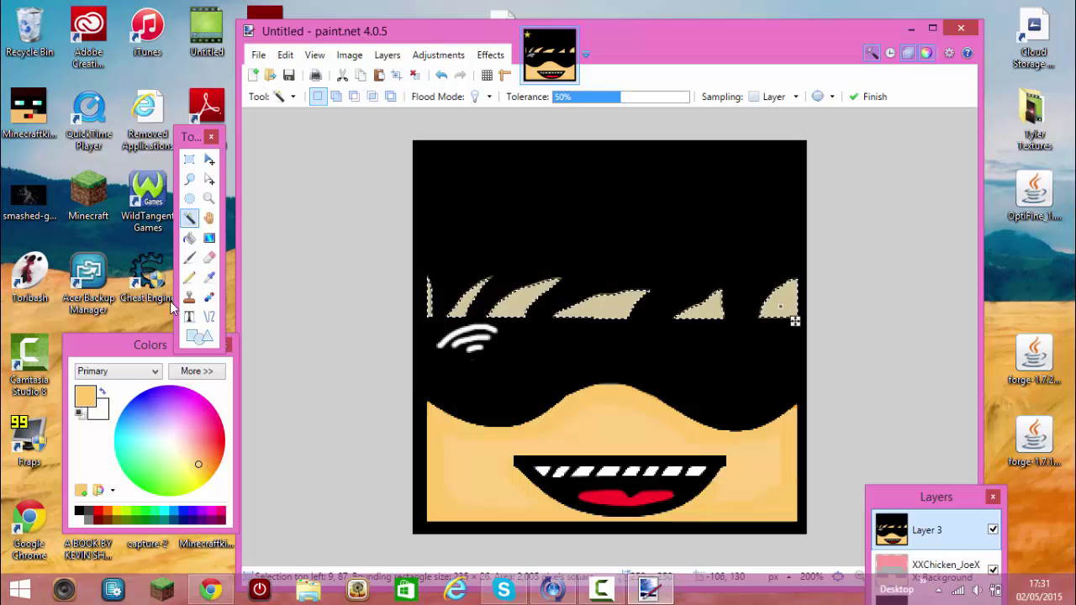
{"action": "left_click", "coordinate": [189, 258]}
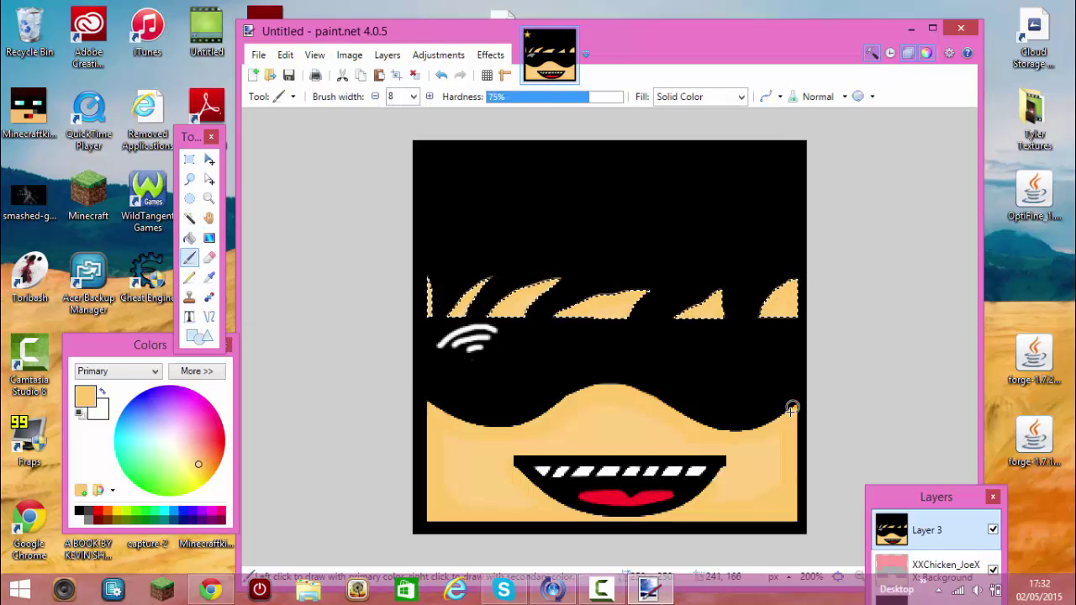
{"action": "left_click", "coordinate": [418, 74]}
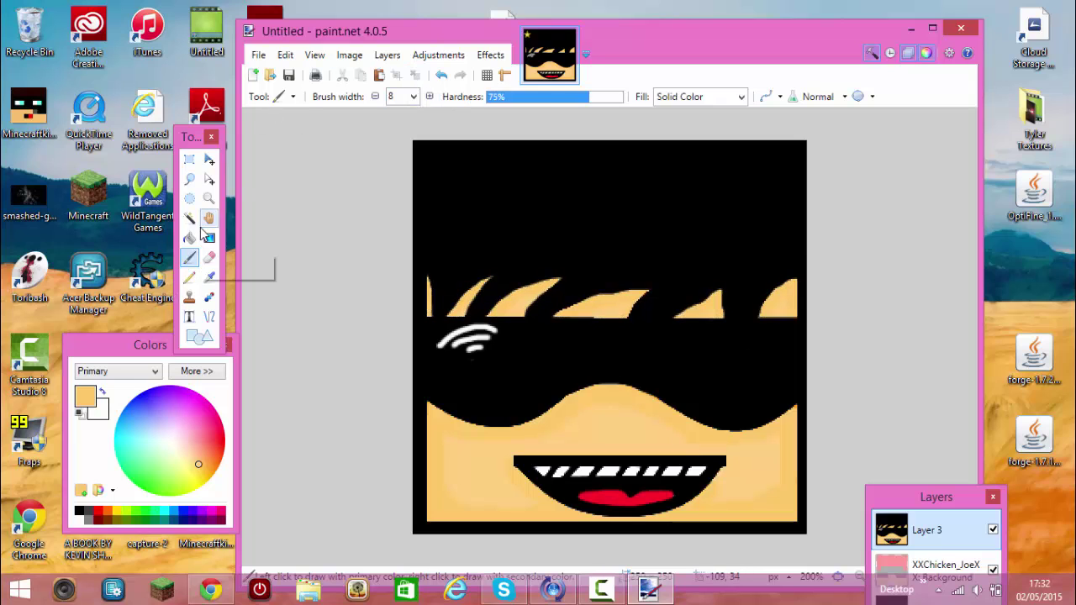
{"action": "left_click", "coordinate": [190, 219]}
{"action": "left_click", "coordinate": [487, 170]}
{"action": "left_click", "coordinate": [286, 55]}
{"action": "left_click", "coordinate": [307, 77]}
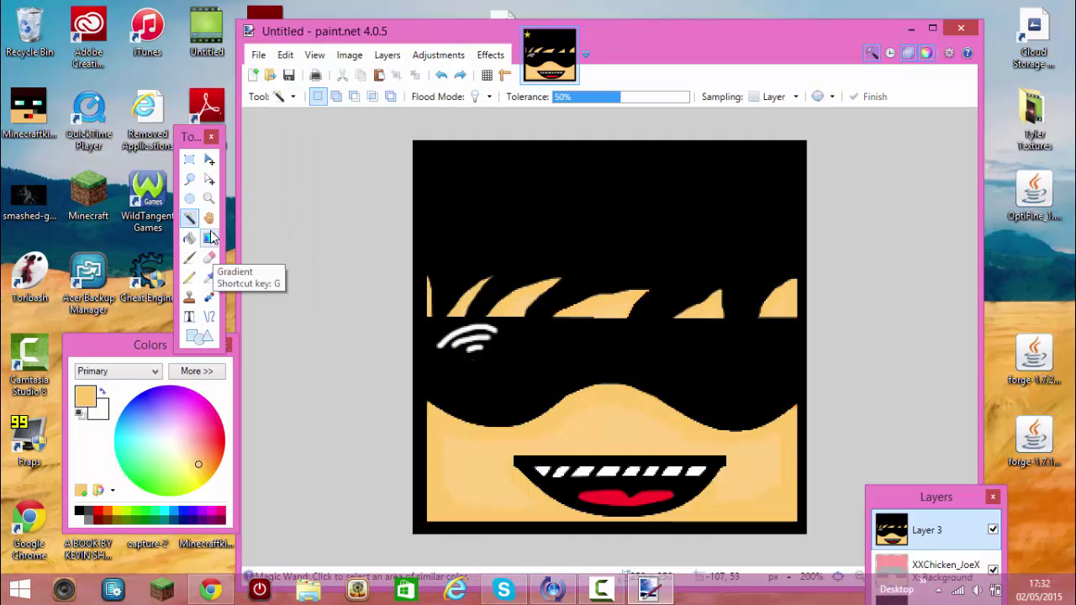
Set the Paintbrush's primary colour to the very dark grey 161616.
{"action": "left_click", "coordinate": [189, 257]}
{"action": "left_click", "coordinate": [88, 512]}
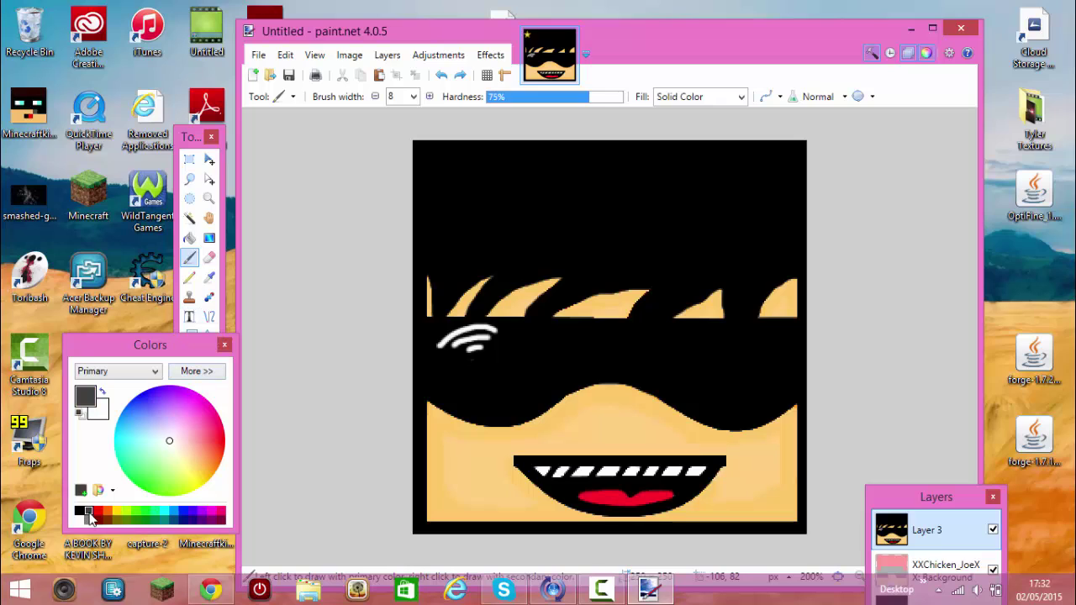
{"action": "left_click", "coordinate": [79, 510]}
{"action": "left_click", "coordinate": [196, 371]}
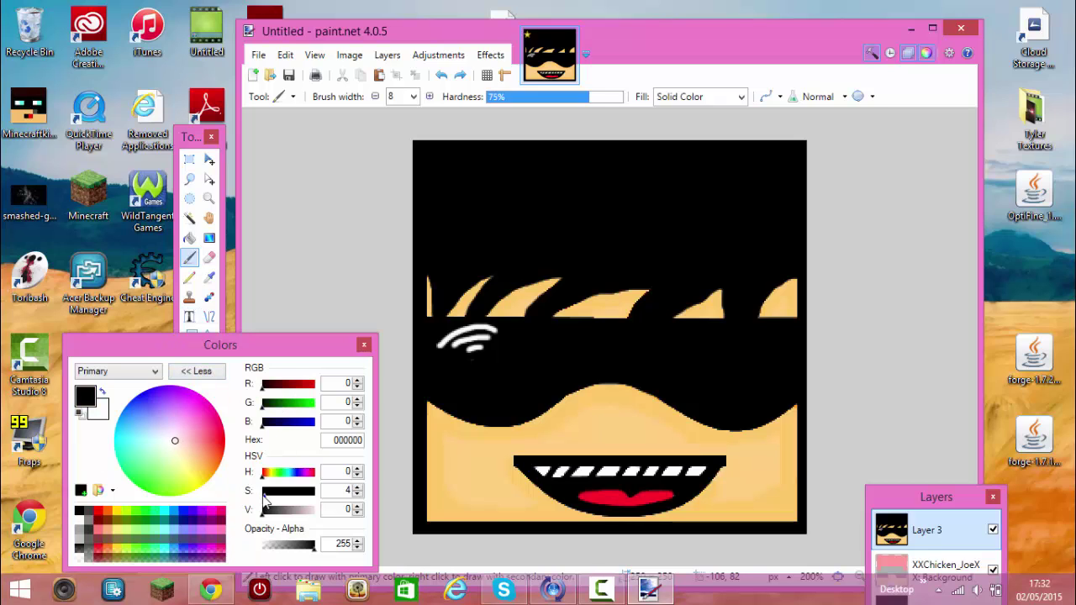
{"action": "left_click_drag", "start_coordinate": [264, 509], "coordinate": [269, 509]}
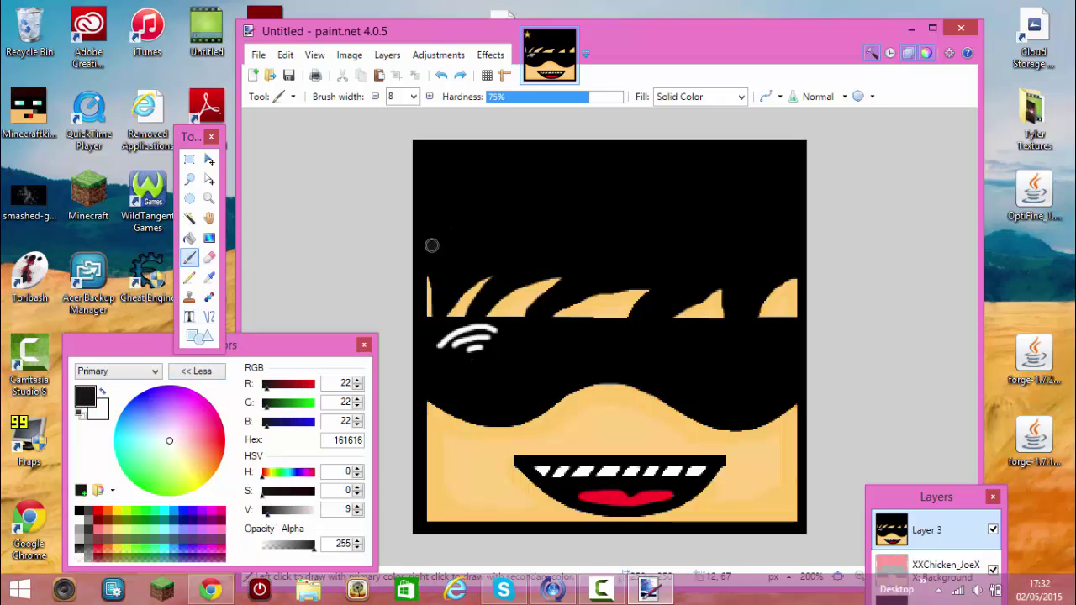
Paint a solid dark grey highlight with a curved lower edge in the upper-left corner of the hair at brush width 8.
{"action": "mouse_move", "coordinate": [432, 246]}
{"action": "left_mouse_down"}
{"action": "mouse_move", "coordinate": [480, 199]}
{"action": "mouse_move", "coordinate": [606, 159]}
{"action": "mouse_move", "coordinate": [487, 192]}
{"action": "left_mouse_up"}
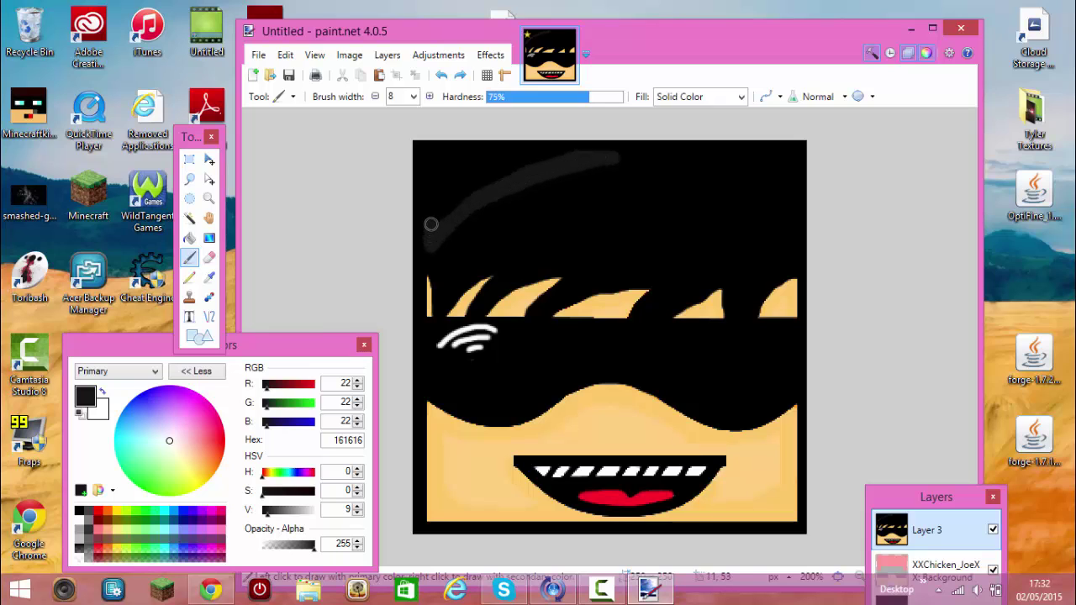
{"action": "mouse_move", "coordinate": [432, 157]}
{"action": "left_mouse_down"}
{"action": "mouse_move", "coordinate": [596, 153]}
{"action": "mouse_move", "coordinate": [535, 162]}
{"action": "mouse_move", "coordinate": [441, 225]}
{"action": "left_mouse_up"}
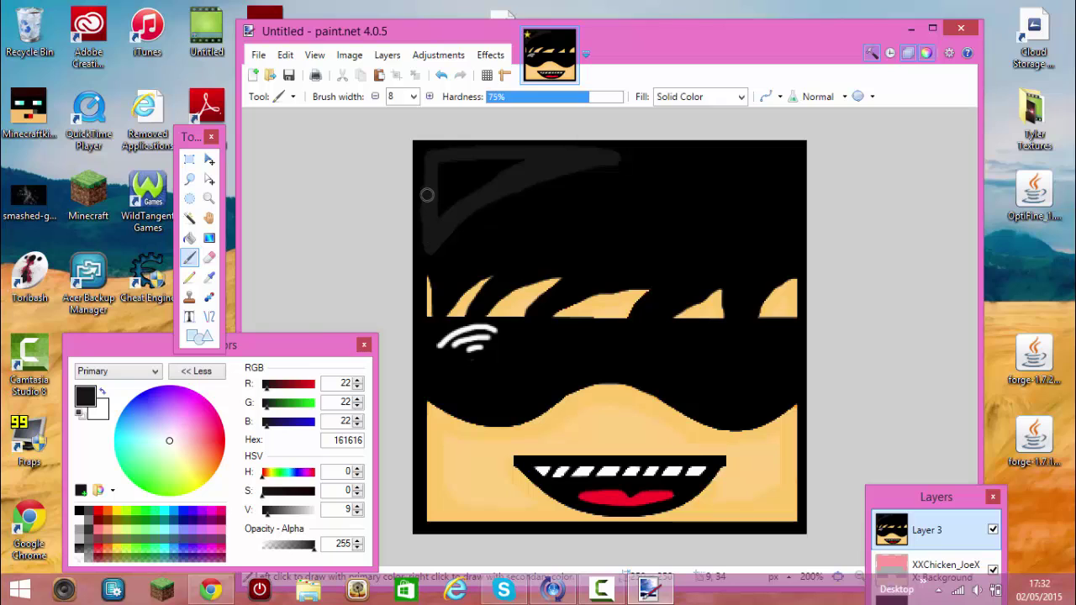
{"action": "mouse_move", "coordinate": [427, 161]}
{"action": "left_mouse_down"}
{"action": "mouse_move", "coordinate": [474, 178]}
{"action": "mouse_move", "coordinate": [455, 179]}
{"action": "left_mouse_up"}
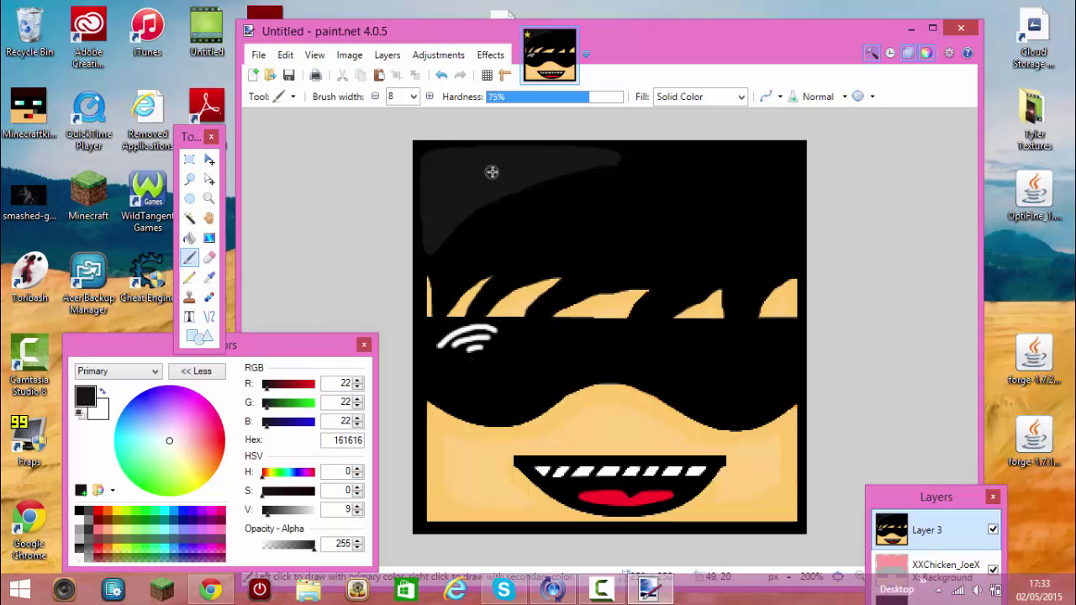
Paint curved dark grey strands along the hair spikes and extend the upper highlight in an arc toward the right.
{"action": "mouse_move", "coordinate": [723, 261]}
{"action": "left_mouse_down"}
{"action": "mouse_move", "coordinate": [668, 282]}
{"action": "mouse_move", "coordinate": [639, 320]}
{"action": "left_mouse_up"}
{"action": "mouse_move", "coordinate": [670, 247]}
{"action": "left_mouse_down"}
{"action": "mouse_move", "coordinate": [581, 281]}
{"action": "mouse_move", "coordinate": [539, 315]}
{"action": "left_mouse_up"}
{"action": "mouse_move", "coordinate": [574, 245]}
{"action": "left_mouse_down"}
{"action": "mouse_move", "coordinate": [502, 274]}
{"action": "mouse_move", "coordinate": [473, 311]}
{"action": "left_mouse_up"}
{"action": "mouse_move", "coordinate": [532, 253]}
{"action": "left_mouse_down"}
{"action": "mouse_move", "coordinate": [437, 313]}
{"action": "mouse_move", "coordinate": [430, 250]}
{"action": "left_mouse_up"}
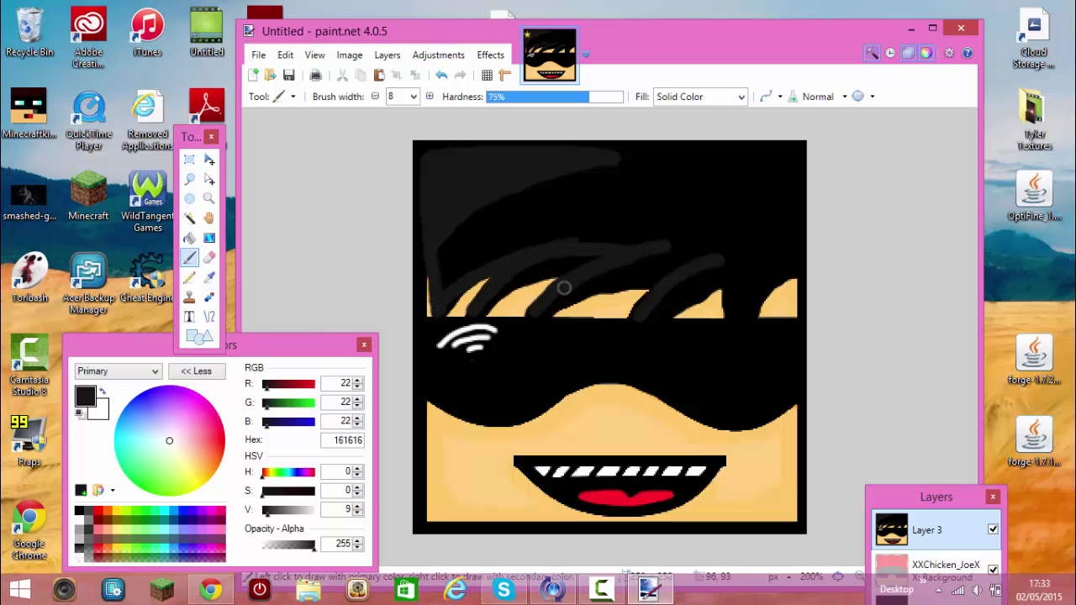
{"action": "mouse_move", "coordinate": [627, 259]}
{"action": "left_mouse_down"}
{"action": "mouse_move", "coordinate": [703, 253]}
{"action": "mouse_move", "coordinate": [545, 250]}
{"action": "mouse_move", "coordinate": [719, 262]}
{"action": "mouse_move", "coordinate": [640, 306]}
{"action": "mouse_move", "coordinate": [720, 260]}
{"action": "mouse_move", "coordinate": [789, 275]}
{"action": "mouse_move", "coordinate": [740, 277]}
{"action": "mouse_move", "coordinate": [730, 326]}
{"action": "left_mouse_up"}
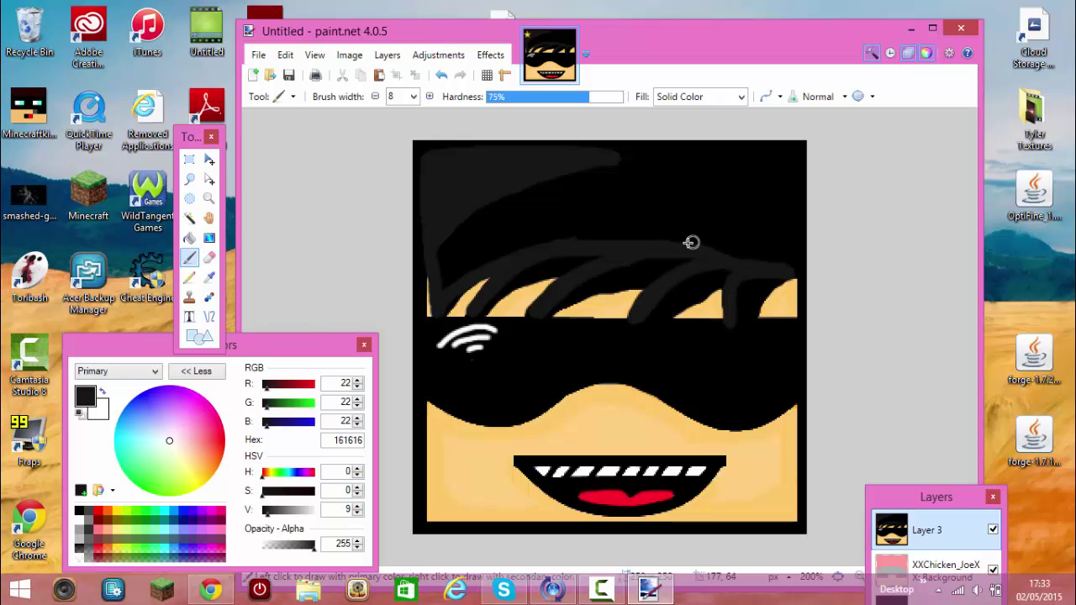
{"action": "left_click_drag", "start_coordinate": [624, 158], "coordinate": [698, 187]}
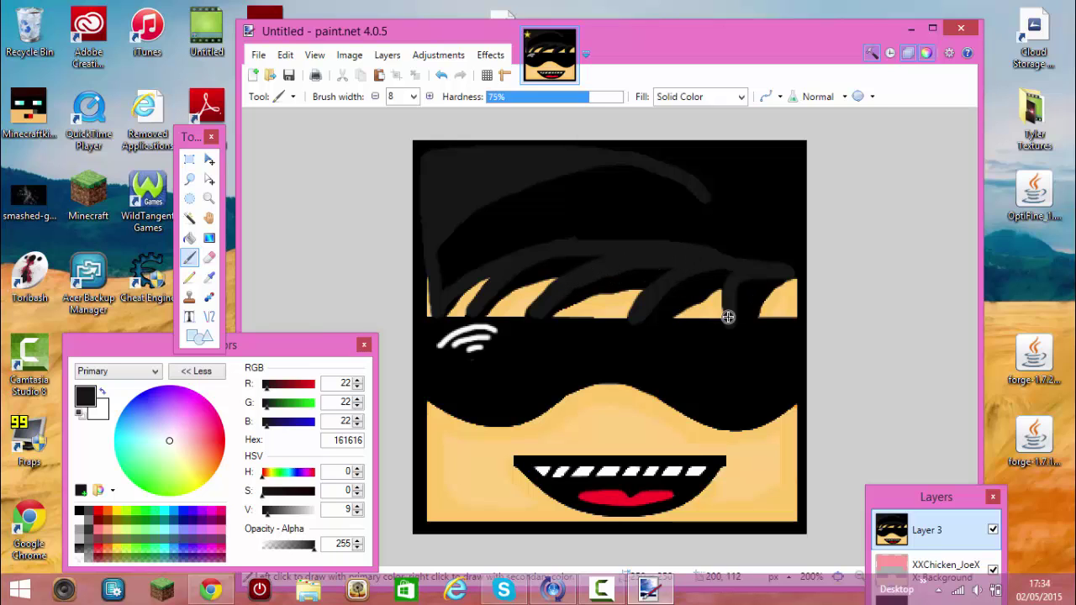
{"action": "left_click_drag", "start_coordinate": [728, 317], "coordinate": [766, 275]}
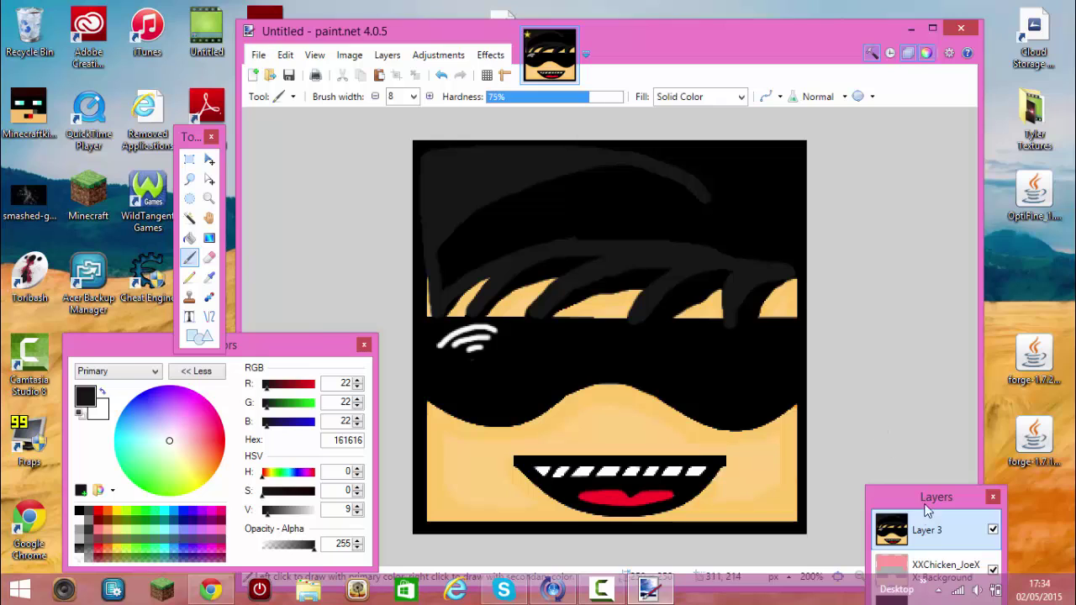
Move the Layers and Colors windows clear of the picture and delete the original pixelated face layer.
{"action": "left_click", "coordinate": [931, 477]}
{"action": "left_click_drag", "start_coordinate": [935, 496], "coordinate": [1039, 339]}
{"action": "left_click", "coordinate": [900, 472]}
{"action": "left_click_drag", "start_coordinate": [275, 353], "coordinate": [51, 418]}
{"action": "key", "text": "F9"}
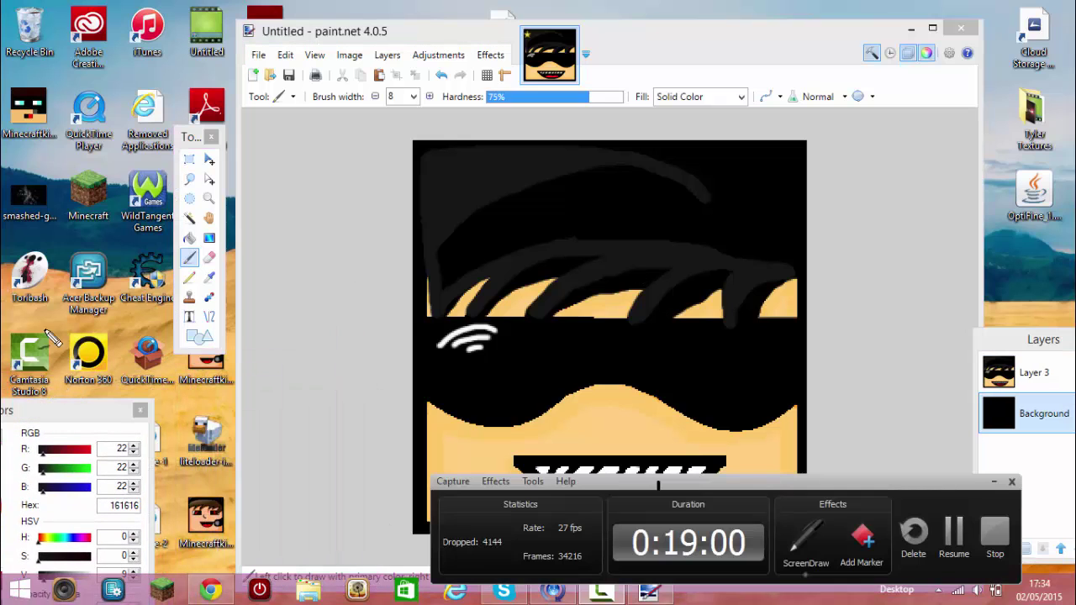
{"action": "mouse_move", "coordinate": [402, 156]}
{"action": "left_mouse_down"}
{"action": "mouse_move", "coordinate": [428, 252]}
{"action": "mouse_move", "coordinate": [535, 166]}
{"action": "left_mouse_up"}
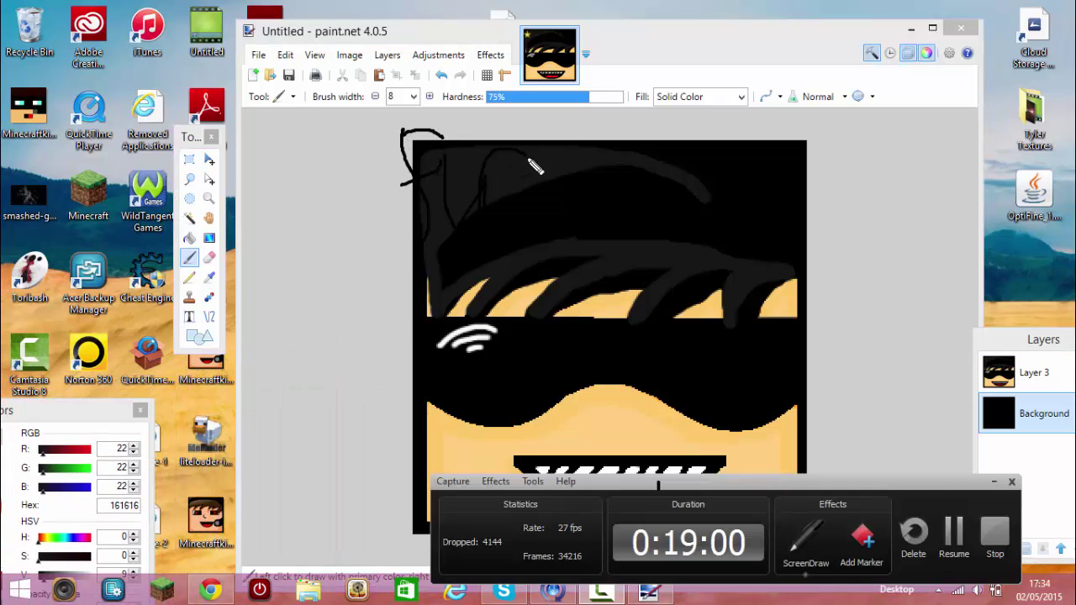